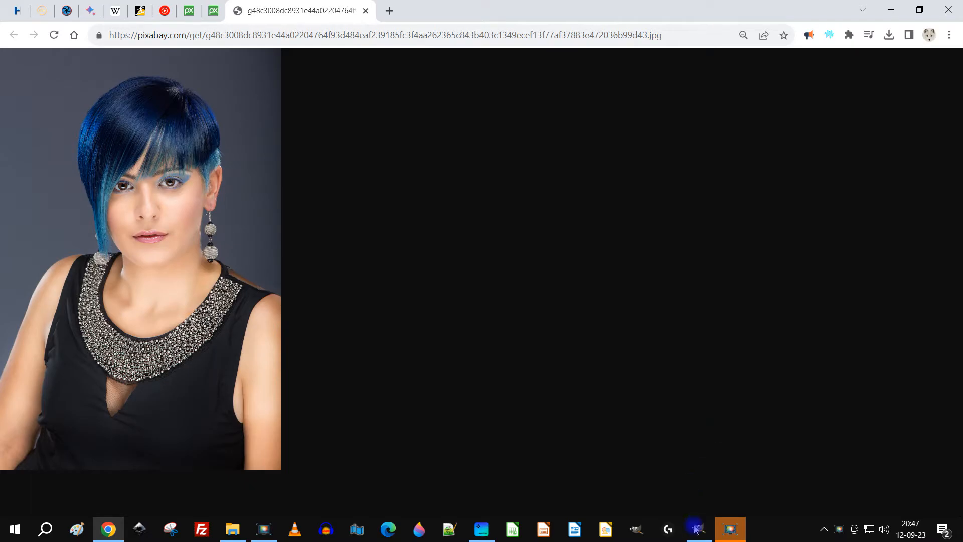
Step: Switch to GIMP, paste the copied portrait as a new image and rename its layer "original"
{"action": "left_click", "coordinate": [41, 22]}
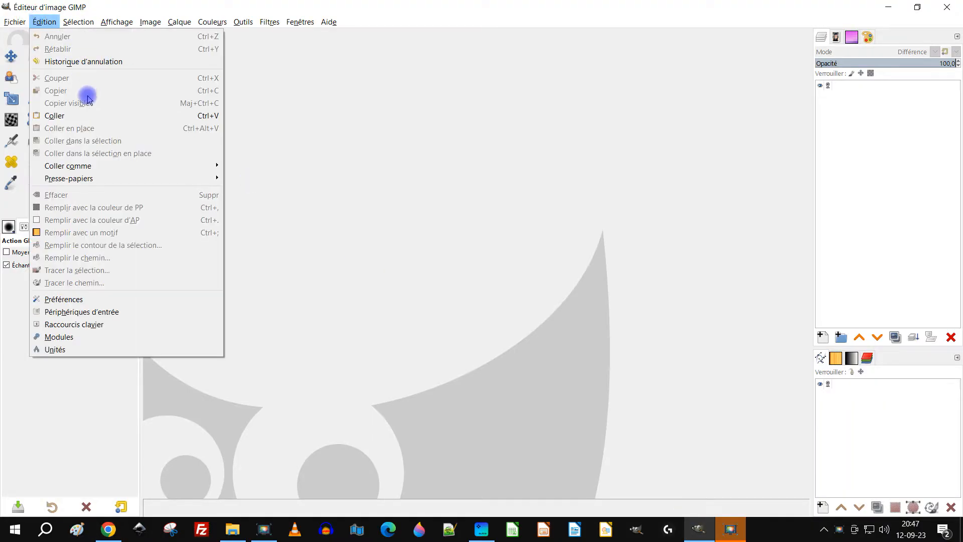
{"action": "left_click", "coordinate": [86, 121]}
{"action": "double_click", "coordinate": [907, 128]}
{"action": "type", "text": "ori"}
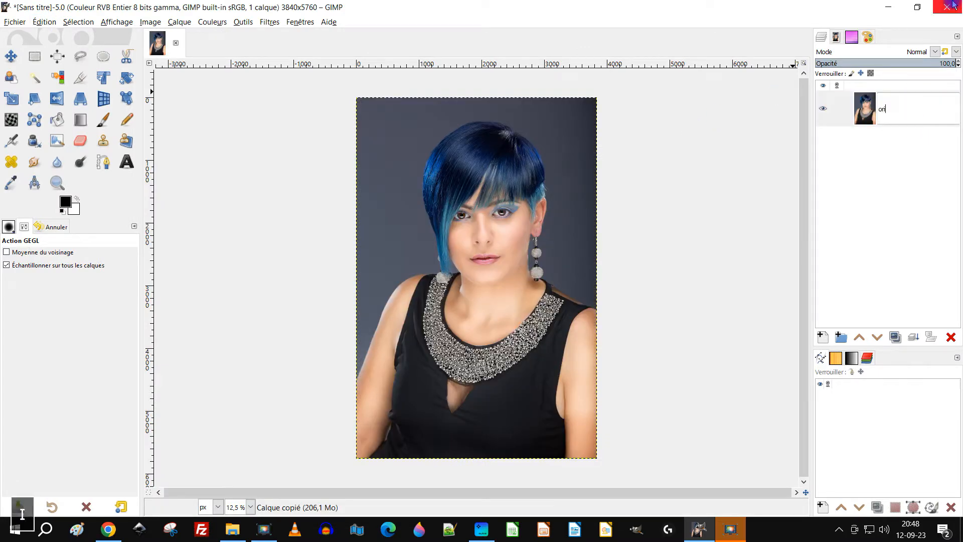
{"action": "key", "text": "Return"}
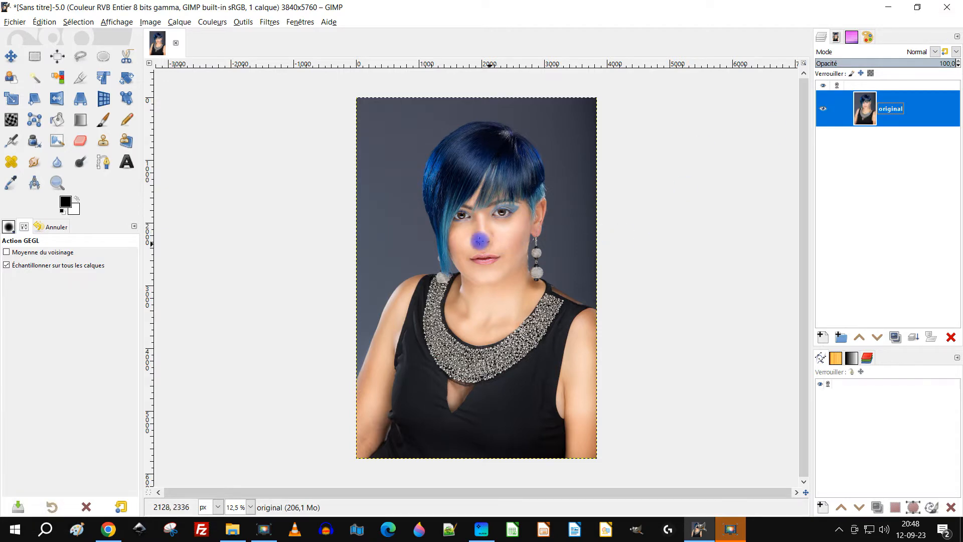
Step: Select the lips by tracing their outer contour with the Free Select tool in replace mode
{"action": "scroll", "coordinate": [488, 244], "scroll_direction": "up", "scroll_amount": 5}
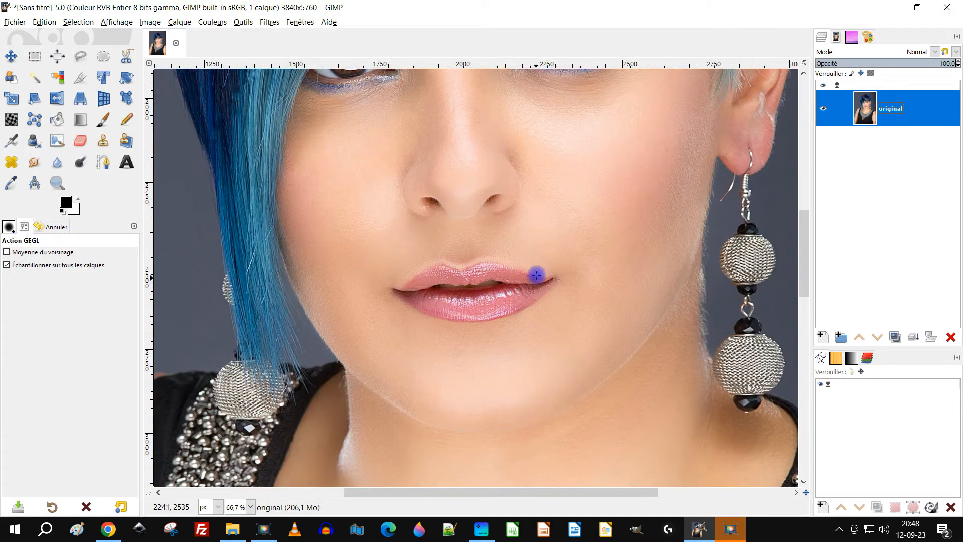
{"action": "scroll", "coordinate": [556, 261], "scroll_direction": "up", "scroll_amount": 1}
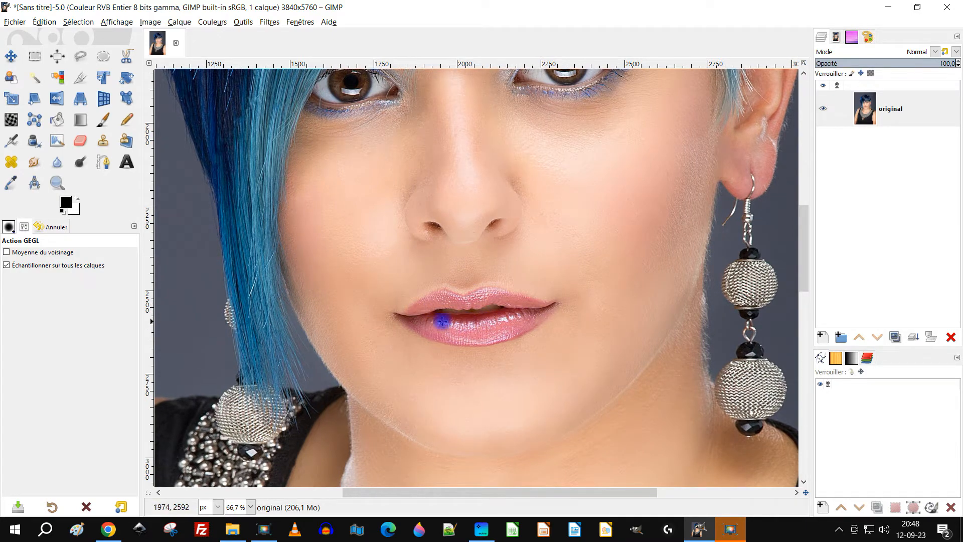
{"action": "scroll", "coordinate": [492, 316], "scroll_direction": "up", "scroll_amount": 1}
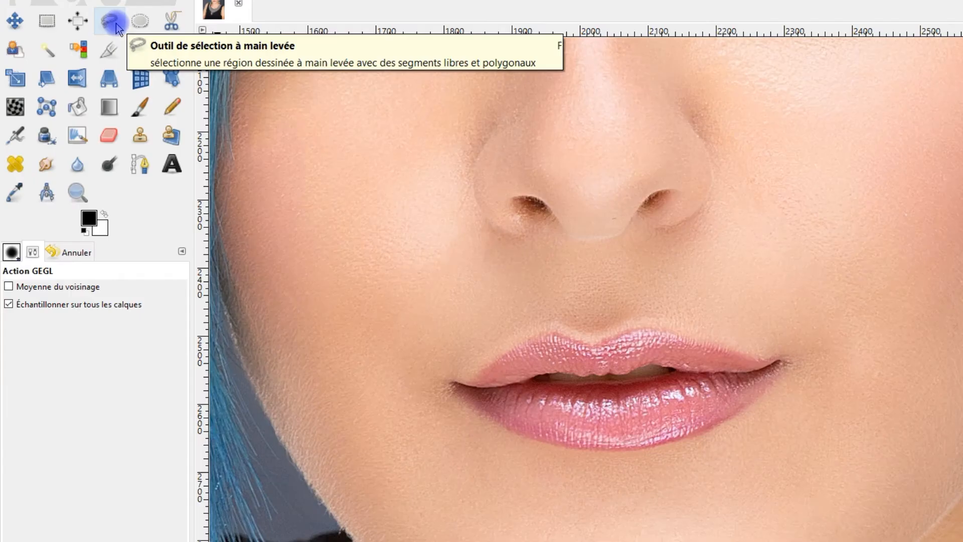
{"action": "left_click", "coordinate": [115, 25]}
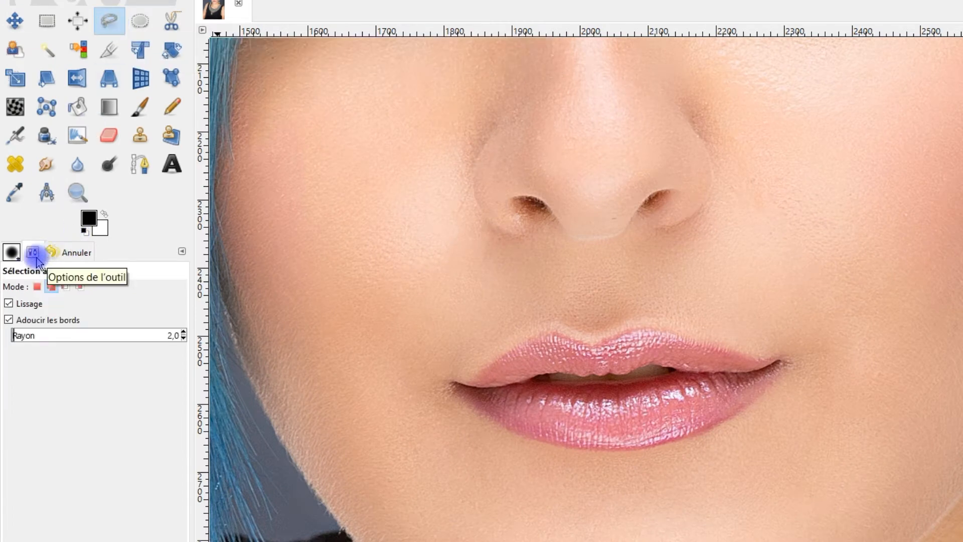
{"action": "left_click", "coordinate": [37, 286]}
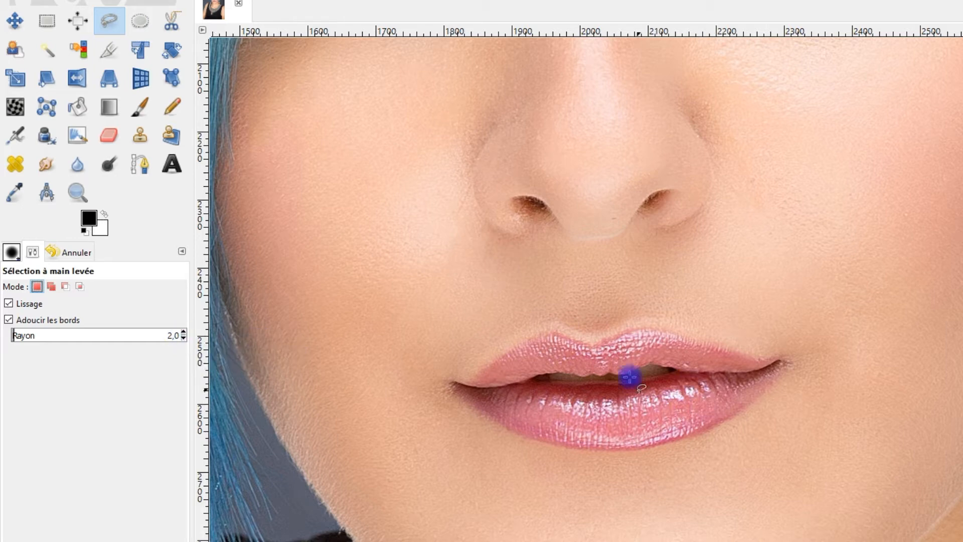
{"action": "scroll", "coordinate": [600, 363], "scroll_direction": "up", "scroll_amount": 1}
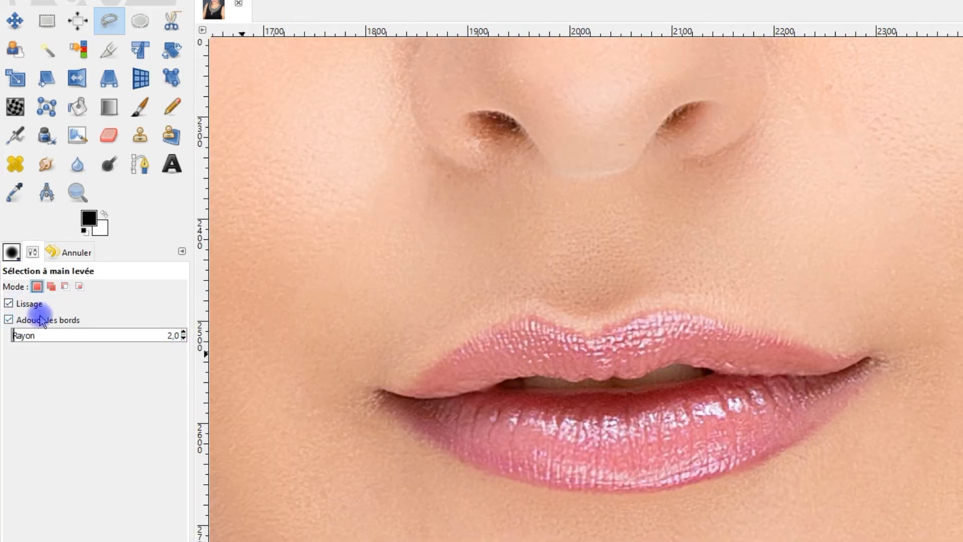
{"action": "scroll", "coordinate": [508, 324], "scroll_direction": "up", "scroll_amount": 1}
{"action": "scroll", "coordinate": [529, 330], "scroll_direction": "down", "scroll_amount": 1}
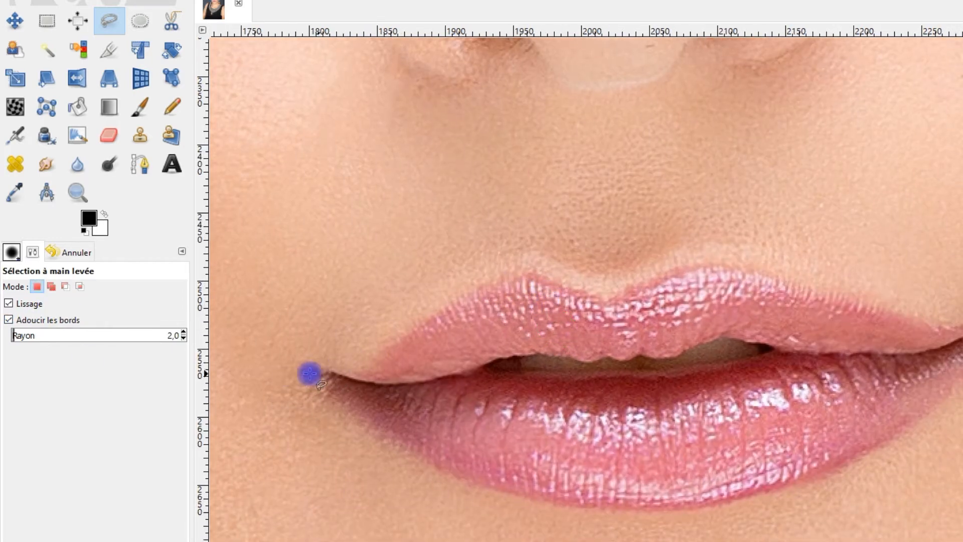
{"action": "left_click", "coordinate": [337, 371]}
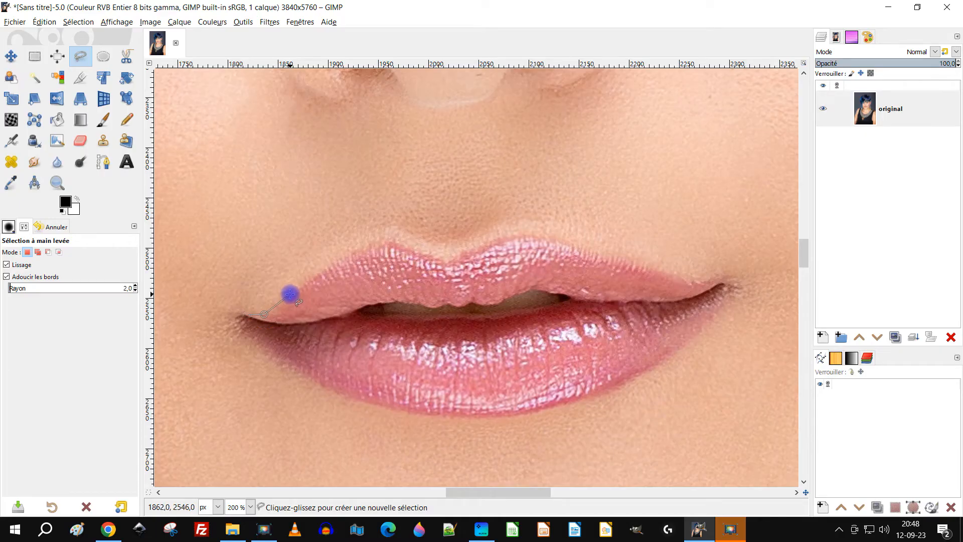
{"action": "mouse_move", "coordinate": [292, 294]}
{"action": "left_mouse_down"}
{"action": "mouse_move", "coordinate": [354, 249]}
{"action": "mouse_move", "coordinate": [391, 243]}
{"action": "mouse_move", "coordinate": [467, 254]}
{"action": "mouse_move", "coordinate": [516, 234]}
{"action": "mouse_move", "coordinate": [730, 279]}
{"action": "mouse_move", "coordinate": [738, 292]}
{"action": "mouse_move", "coordinate": [668, 361]}
{"action": "mouse_move", "coordinate": [604, 391]}
{"action": "mouse_move", "coordinate": [458, 419]}
{"action": "mouse_move", "coordinate": [309, 381]}
{"action": "mouse_move", "coordinate": [235, 332]}
{"action": "mouse_move", "coordinate": [241, 315]}
{"action": "left_mouse_up"}
{"action": "left_click", "coordinate": [246, 315]}
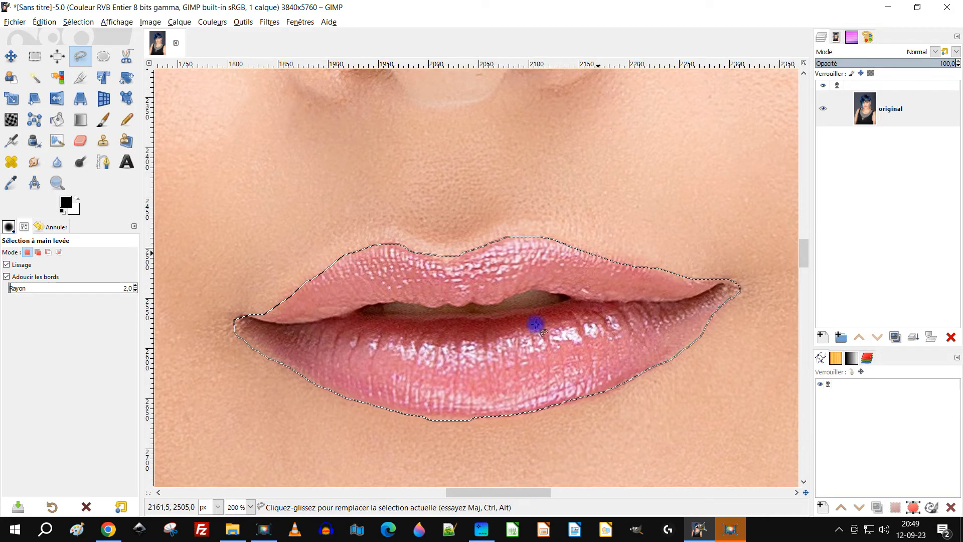
{"action": "key", "text": "Return"}
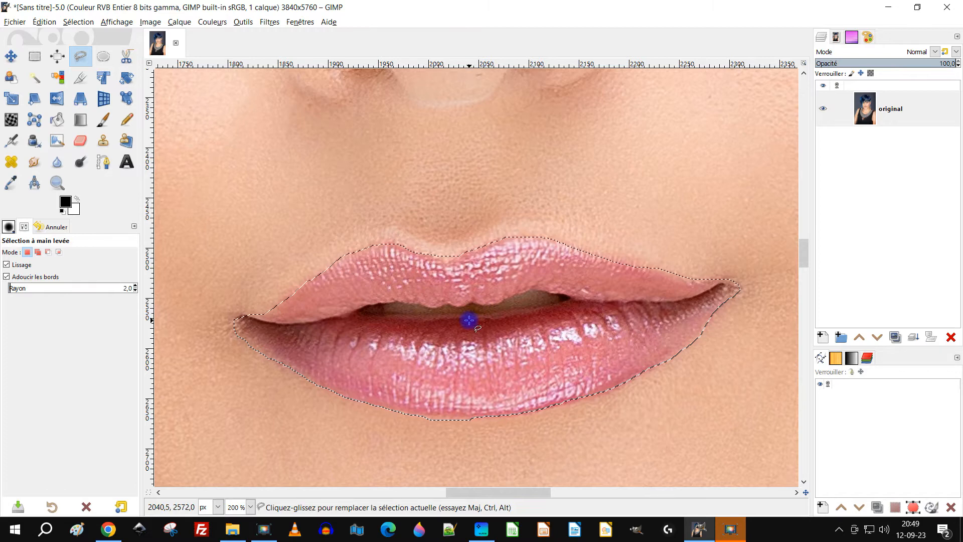
Step: Subtract the opening between the upper and lower lips from the lip selection with the Free Select tool
{"action": "left_click", "coordinate": [47, 253]}
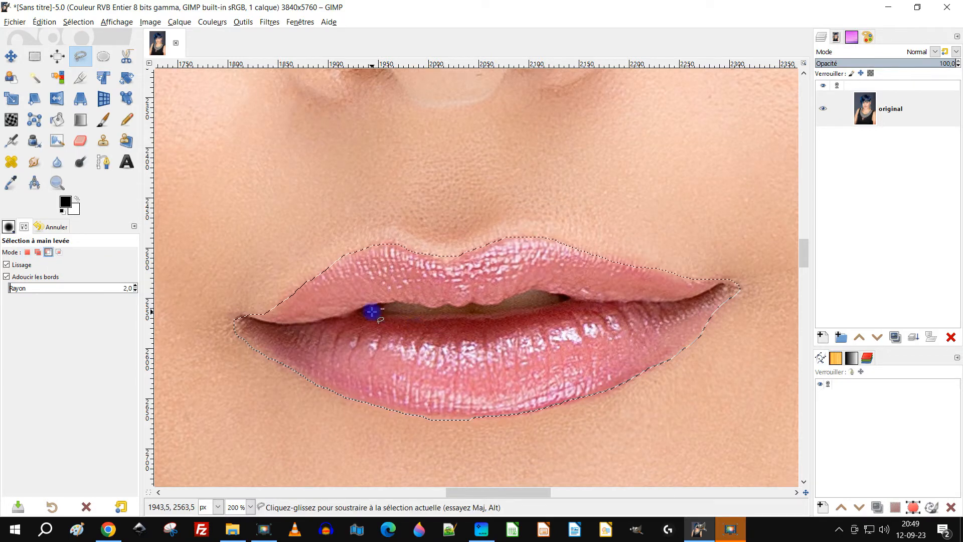
{"action": "scroll", "coordinate": [434, 318], "scroll_direction": "up", "scroll_amount": 1}
{"action": "left_click_drag", "start_coordinate": [318, 307], "coordinate": [404, 297]}
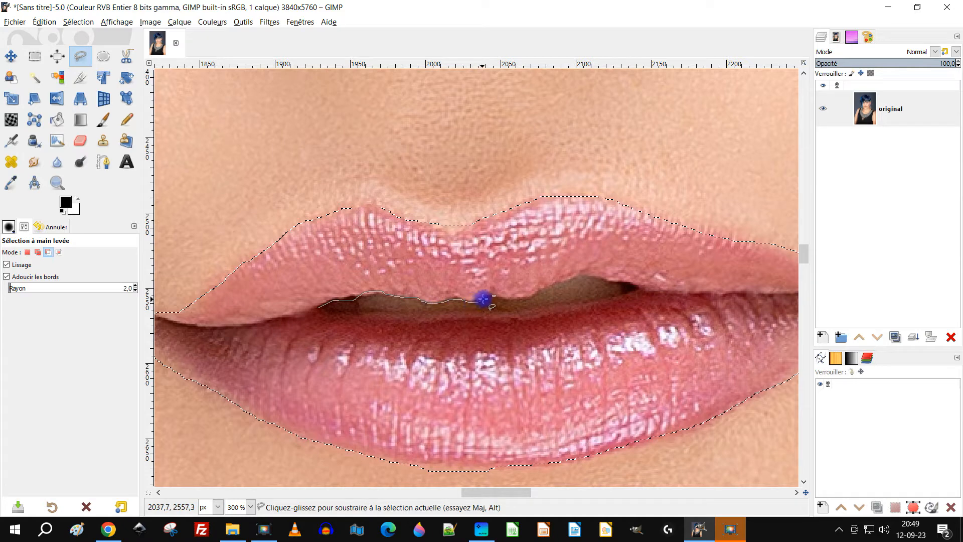
{"action": "left_click_drag", "start_coordinate": [522, 299], "coordinate": [588, 278]}
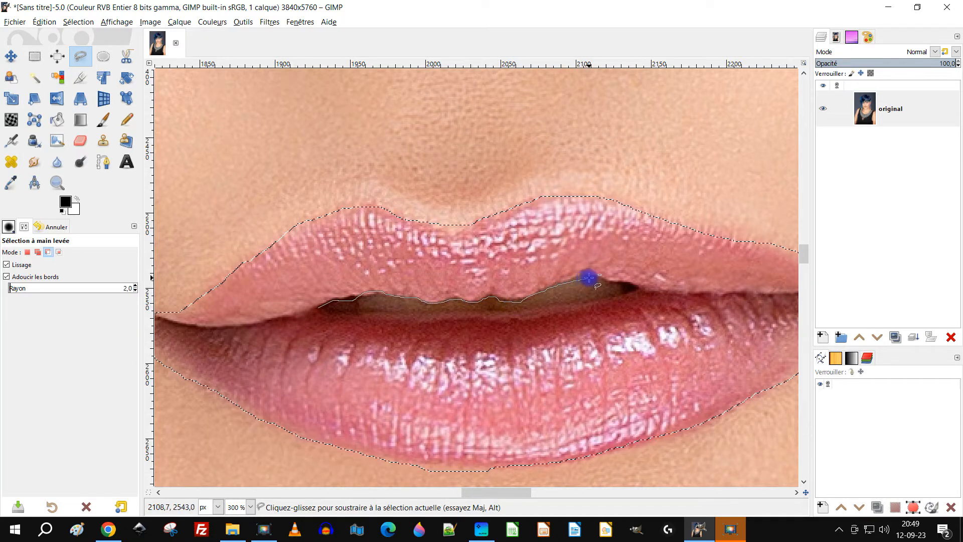
{"action": "left_click_drag", "start_coordinate": [637, 288], "coordinate": [634, 291]}
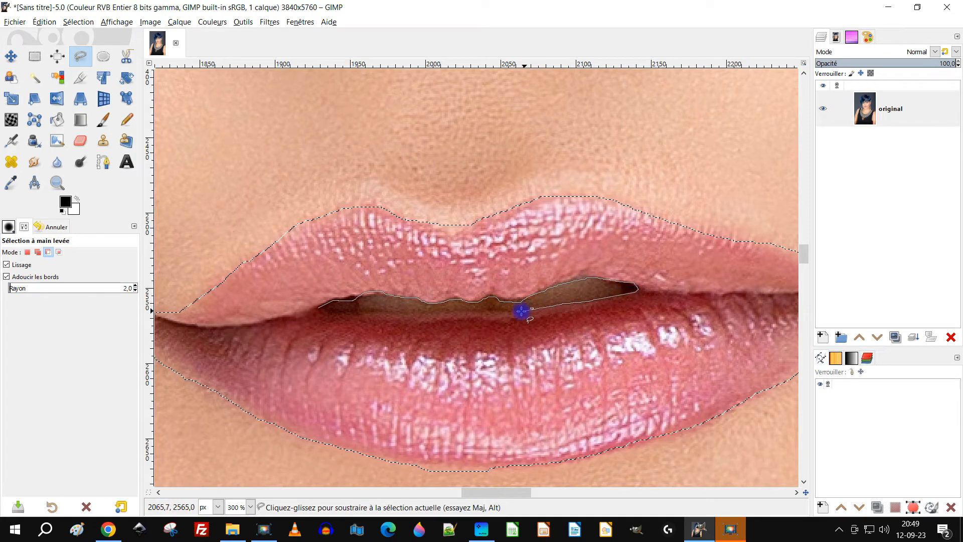
{"action": "left_click_drag", "start_coordinate": [490, 313], "coordinate": [325, 310]}
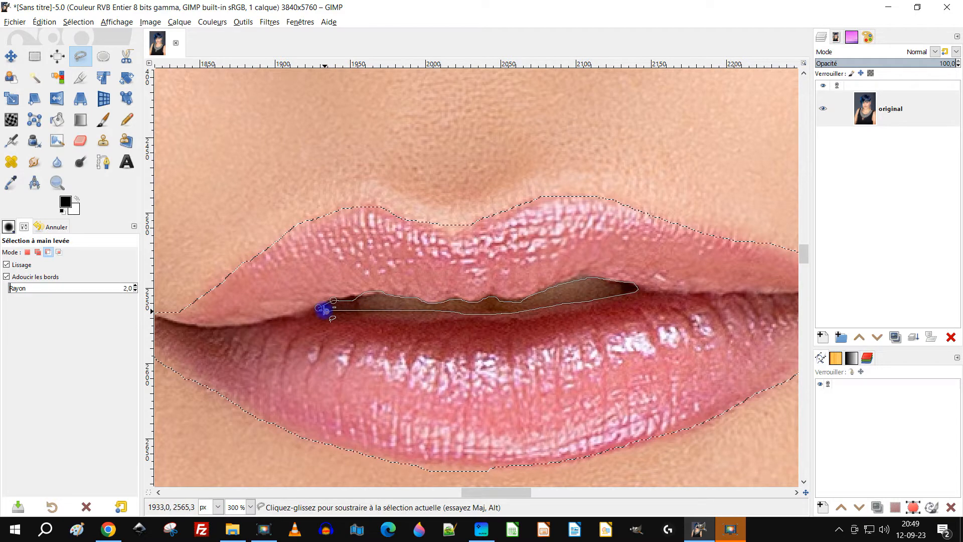
{"action": "left_click", "coordinate": [318, 307]}
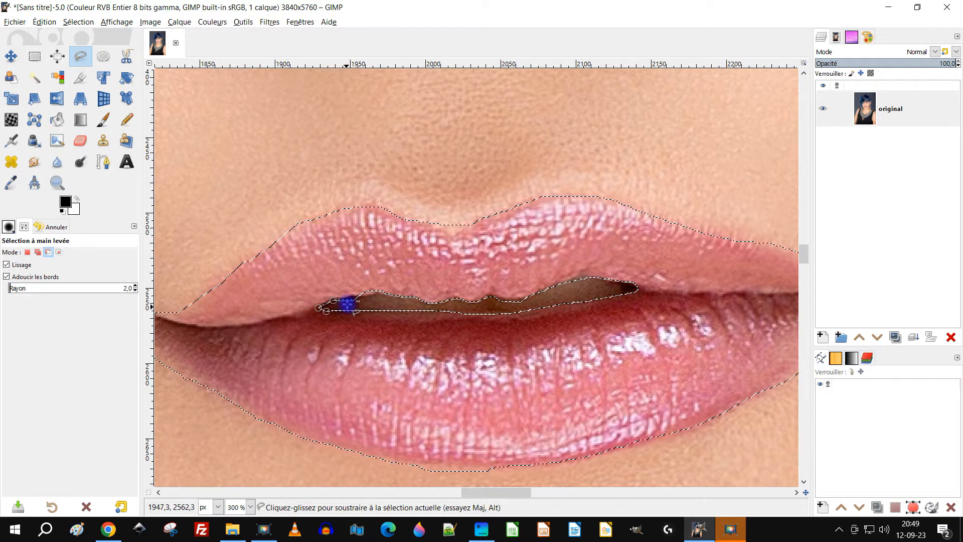
{"action": "key", "text": "Return"}
Step: Subtract the strip of skin above the central dip of the upper lip from the selection
{"action": "scroll", "coordinate": [528, 278], "scroll_direction": "down", "scroll_amount": 1}
{"action": "scroll", "coordinate": [549, 275], "scroll_direction": "up", "scroll_amount": 3}
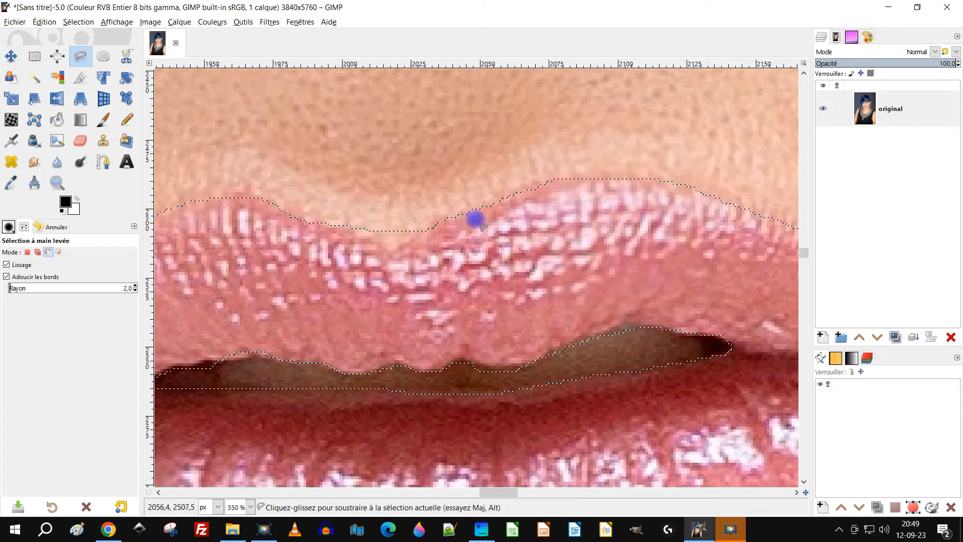
{"action": "left_click", "coordinate": [442, 206]}
{"action": "mouse_move", "coordinate": [396, 246]}
{"action": "left_mouse_down"}
{"action": "mouse_move", "coordinate": [350, 226]}
{"action": "mouse_move", "coordinate": [364, 163]}
{"action": "mouse_move", "coordinate": [438, 201]}
{"action": "left_mouse_up"}
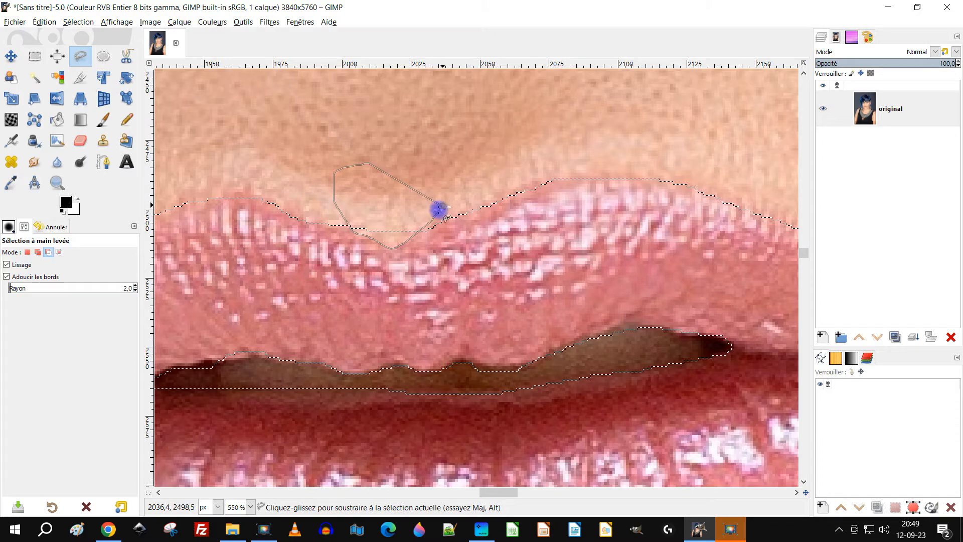
{"action": "key", "text": "Return"}
{"action": "scroll", "coordinate": [421, 206], "scroll_direction": "down", "scroll_amount": 3}
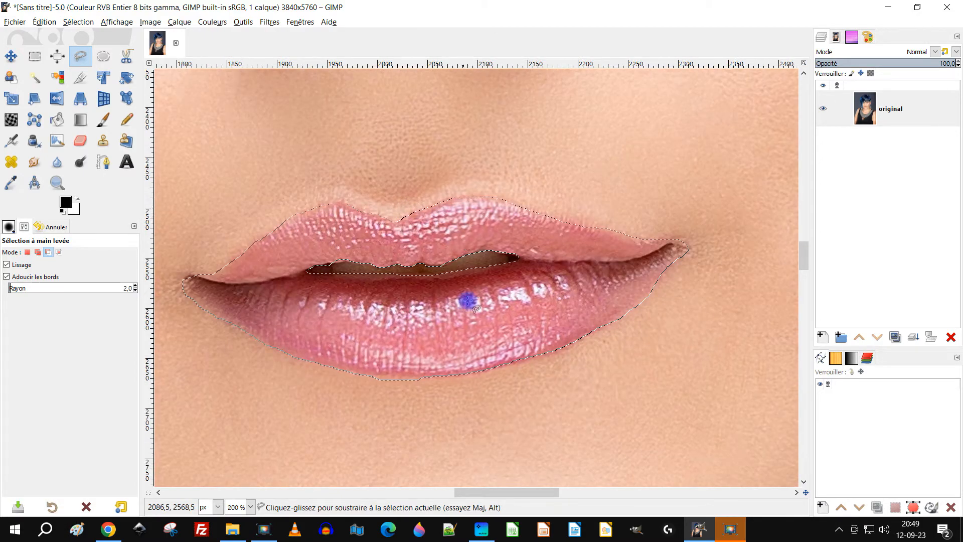
Step: Add the missing edge of the upper lip's left peak to the selection with the Free Select tool
{"action": "scroll", "coordinate": [467, 300], "scroll_direction": "up", "scroll_amount": 1}
{"action": "scroll", "coordinate": [471, 355], "scroll_direction": "left", "scroll_amount": 4}
{"action": "left_click_drag", "start_coordinate": [612, 398], "coordinate": [532, 399]}
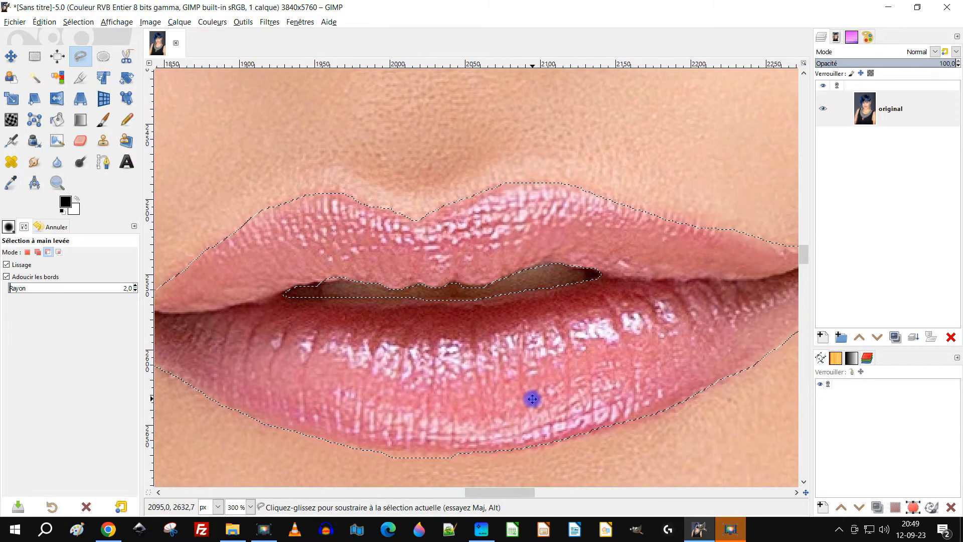
{"action": "scroll", "coordinate": [518, 299], "scroll_direction": "up", "scroll_amount": 2}
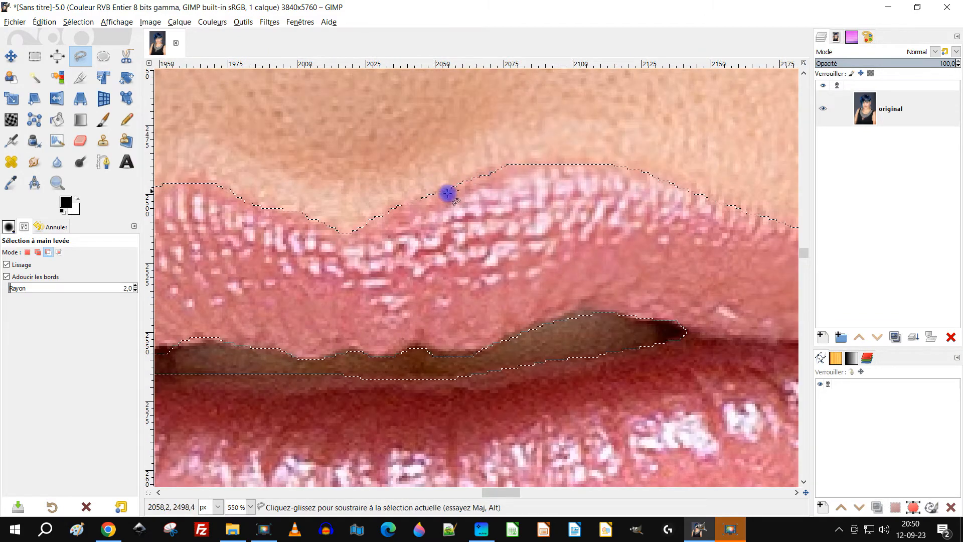
{"action": "left_click_drag", "start_coordinate": [447, 192], "coordinate": [506, 244]}
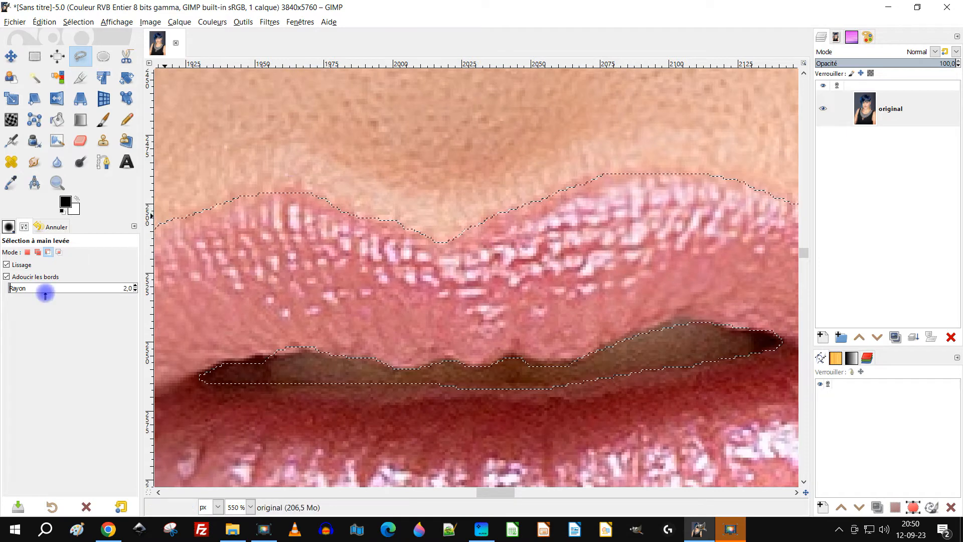
{"action": "left_click", "coordinate": [37, 252]}
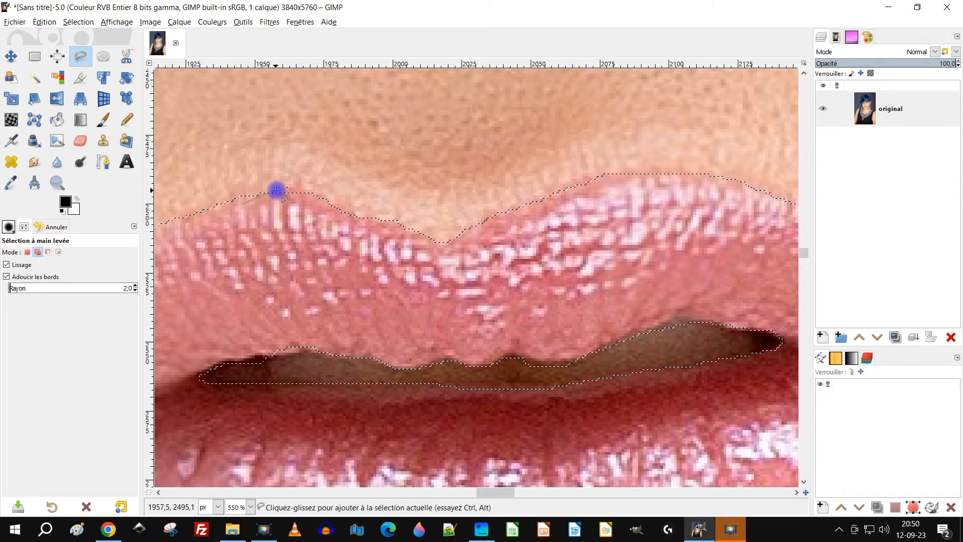
{"action": "mouse_move", "coordinate": [314, 225]}
{"action": "left_mouse_down"}
{"action": "mouse_move", "coordinate": [271, 229]}
{"action": "mouse_move", "coordinate": [256, 212]}
{"action": "left_mouse_up"}
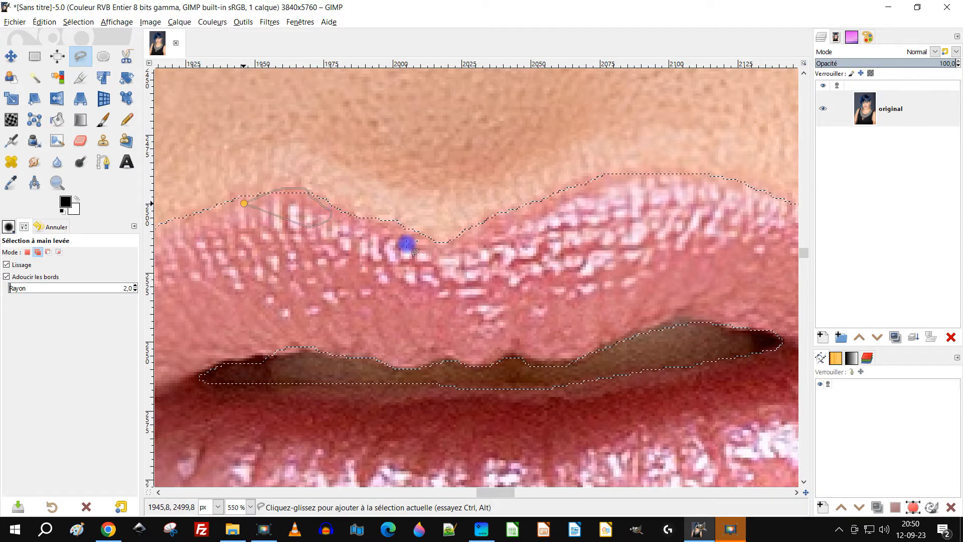
{"action": "key", "text": "Return"}
{"action": "key", "text": "2"}
{"action": "key", "text": "ctrl"}
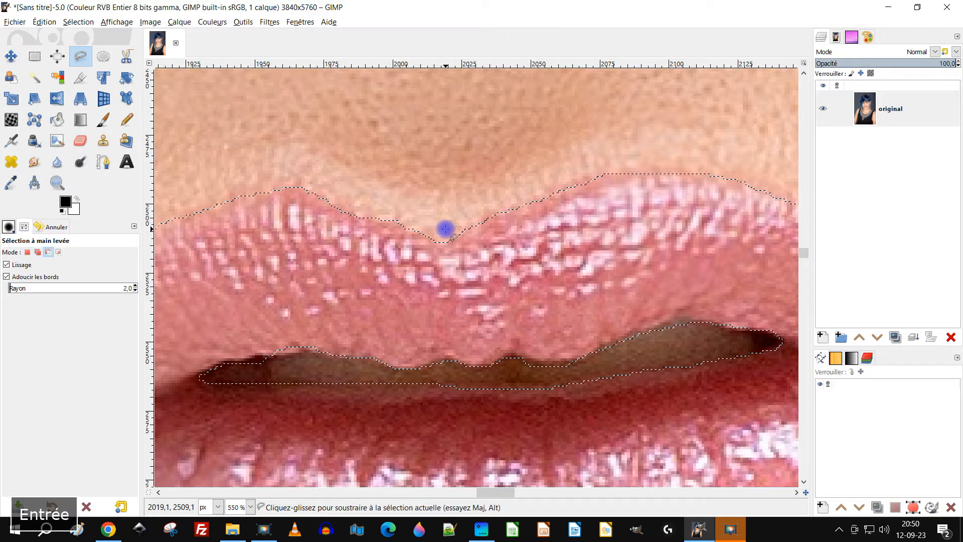
Step: Cut the selected lips out of the original layer
{"action": "scroll", "coordinate": [480, 232], "scroll_direction": "down", "scroll_amount": 1}
{"action": "left_click_drag", "start_coordinate": [591, 262], "coordinate": [563, 276]}
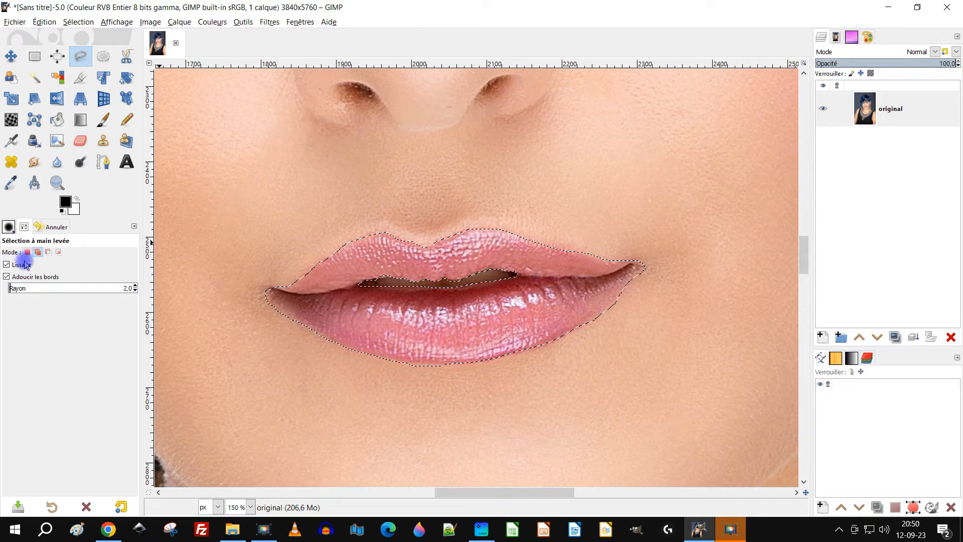
{"action": "left_click_drag", "start_coordinate": [477, 273], "coordinate": [605, 284]}
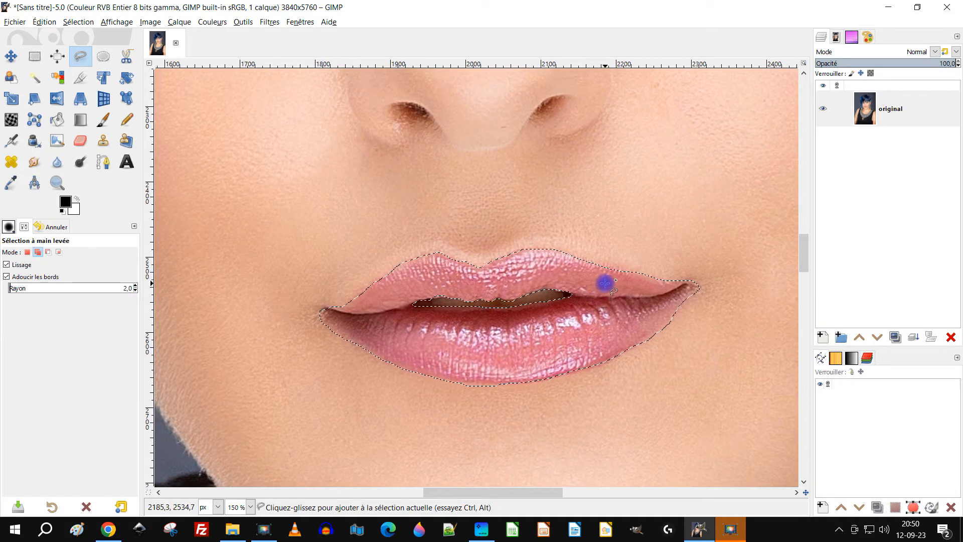
{"action": "left_click_drag", "start_coordinate": [530, 305], "coordinate": [414, 312]}
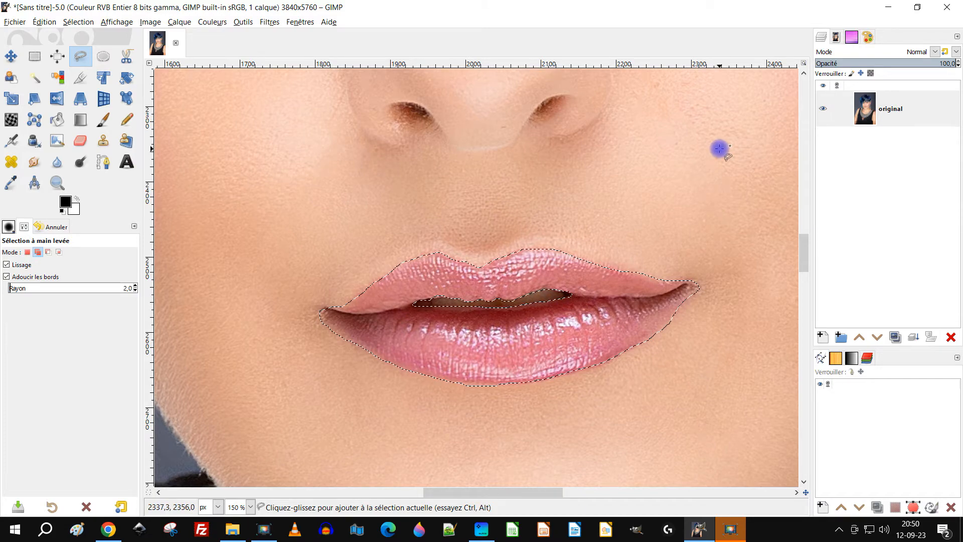
{"action": "left_click", "coordinate": [44, 21]}
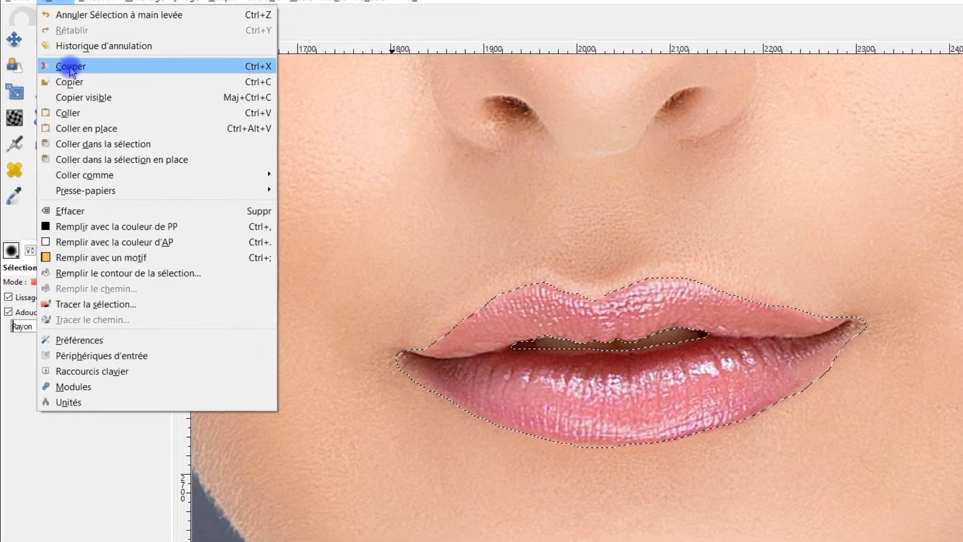
{"action": "left_click", "coordinate": [75, 77]}
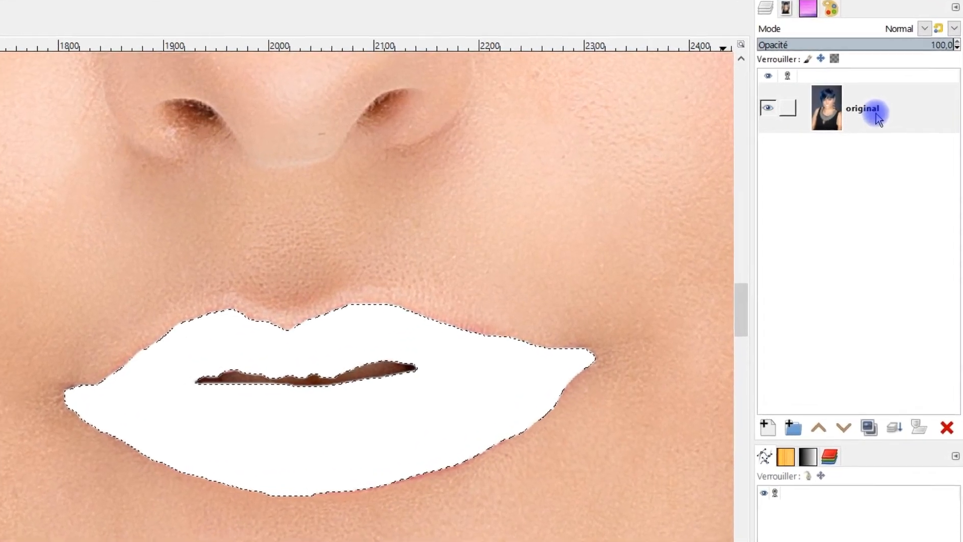
{"action": "right_click", "coordinate": [837, 120]}
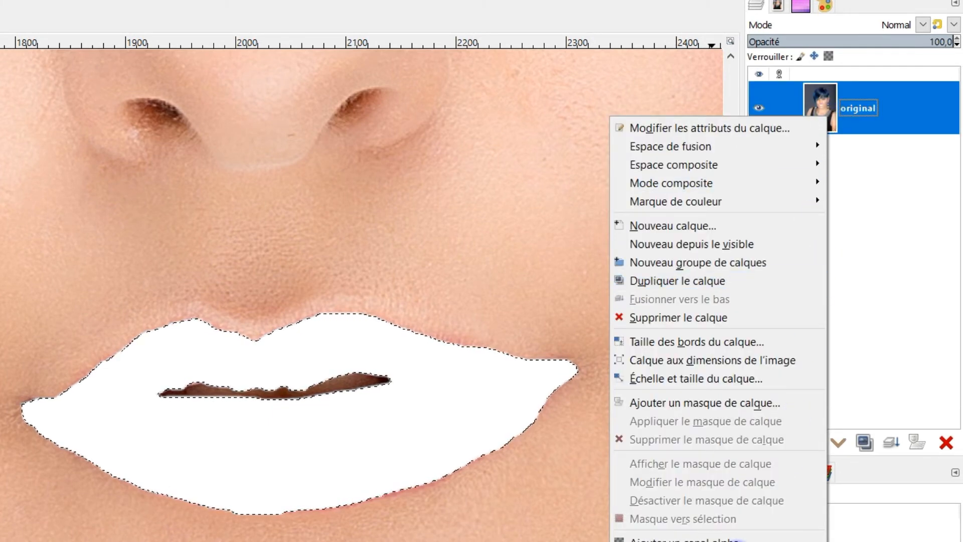
{"action": "left_click", "coordinate": [358, 371]}
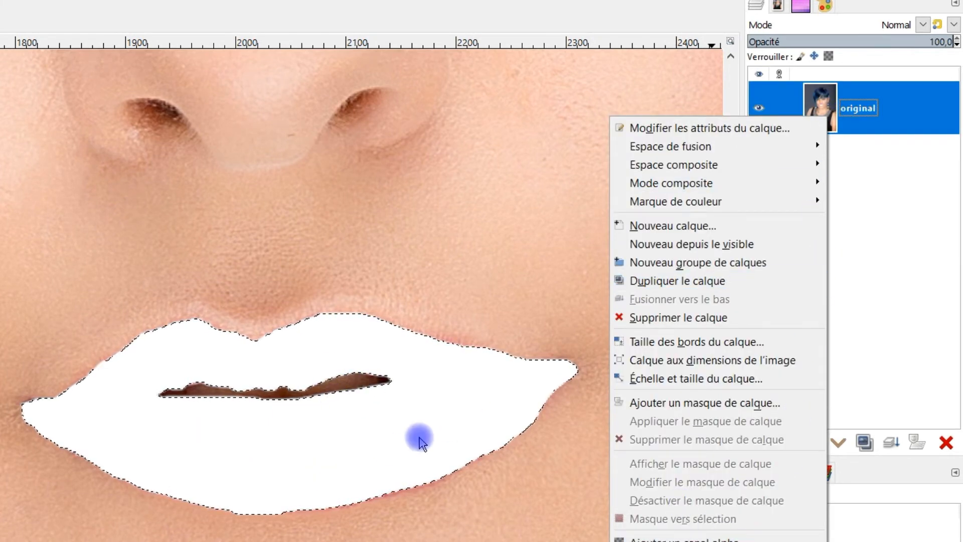
{"action": "left_click", "coordinate": [661, 537]}
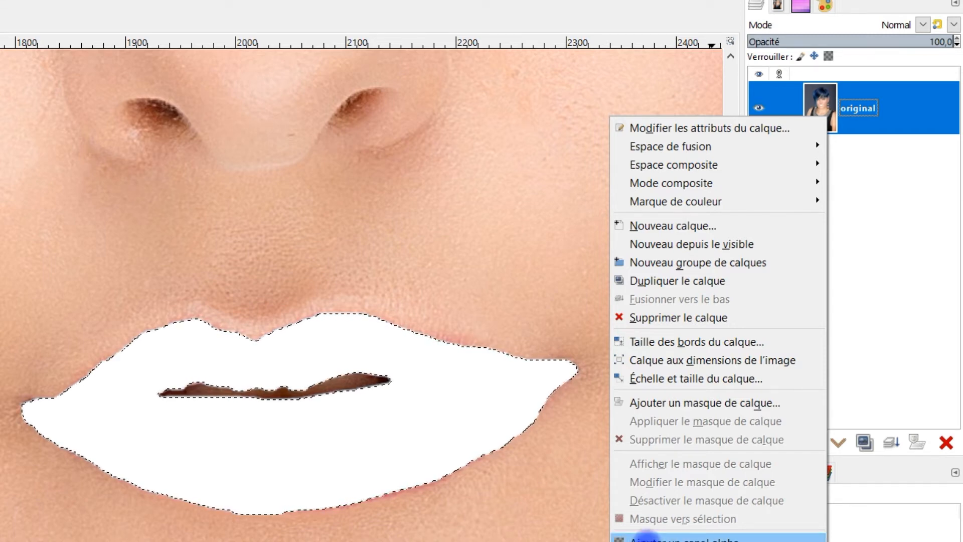
{"action": "left_click", "coordinate": [877, 164]}
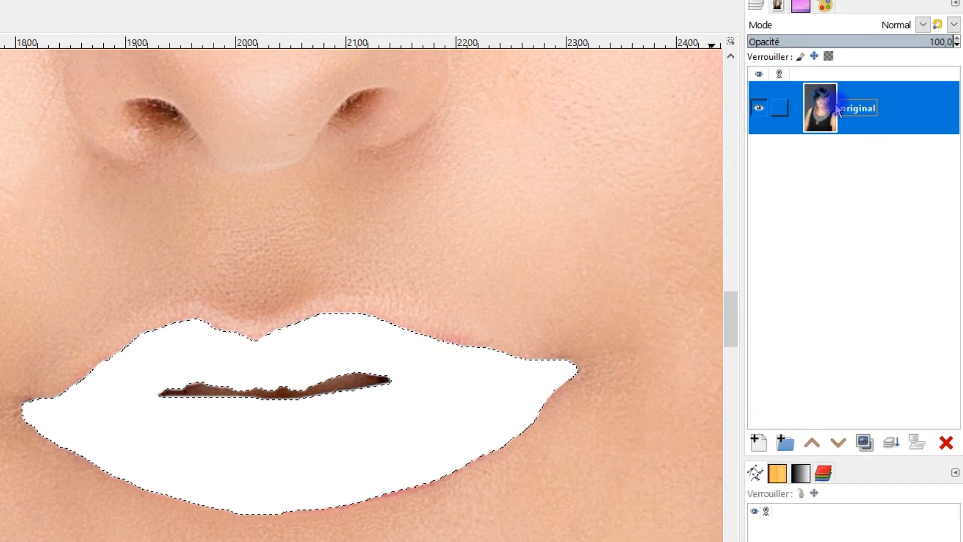
{"action": "left_click", "coordinate": [314, 401]}
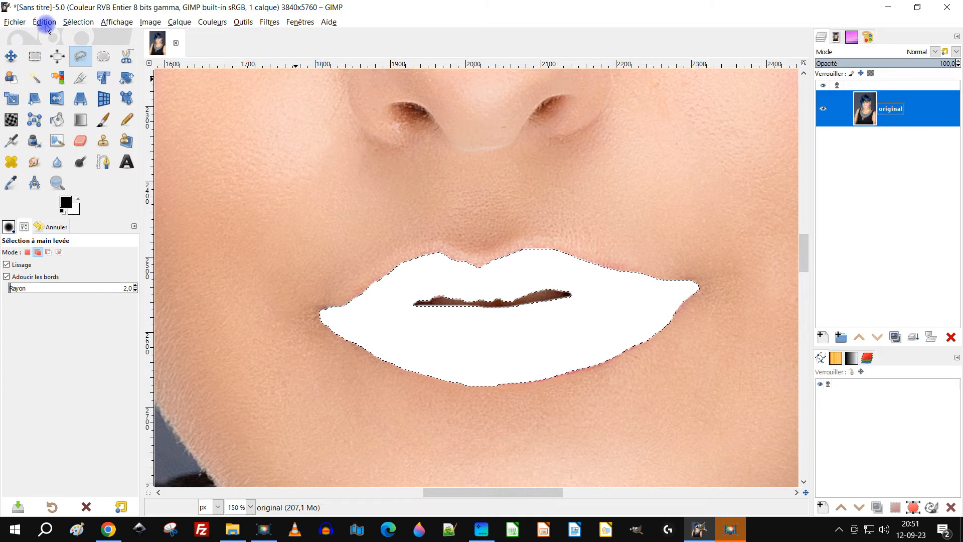
Step: Paste the cut lips as a new layer and examine the edges along the lip outline
{"action": "left_click", "coordinate": [45, 22]}
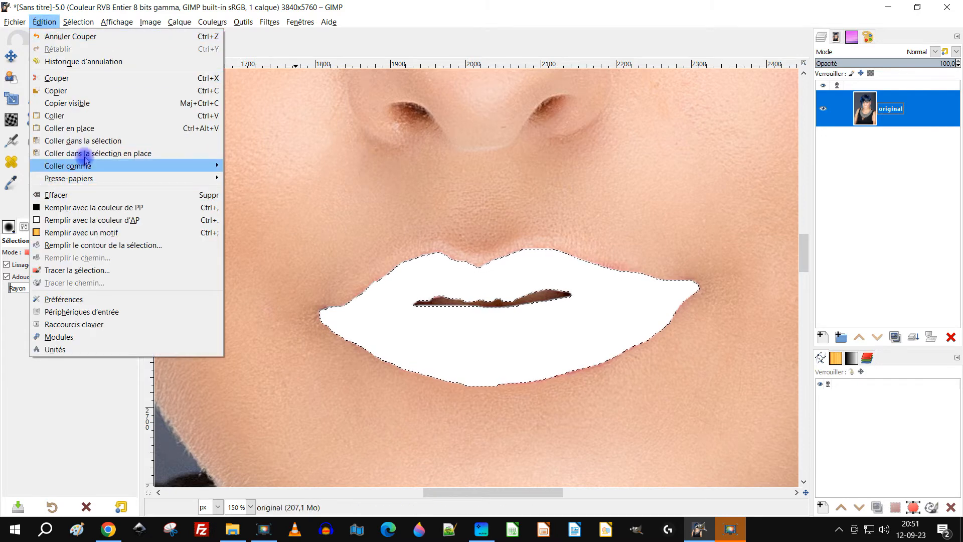
{"action": "left_click", "coordinate": [82, 116]}
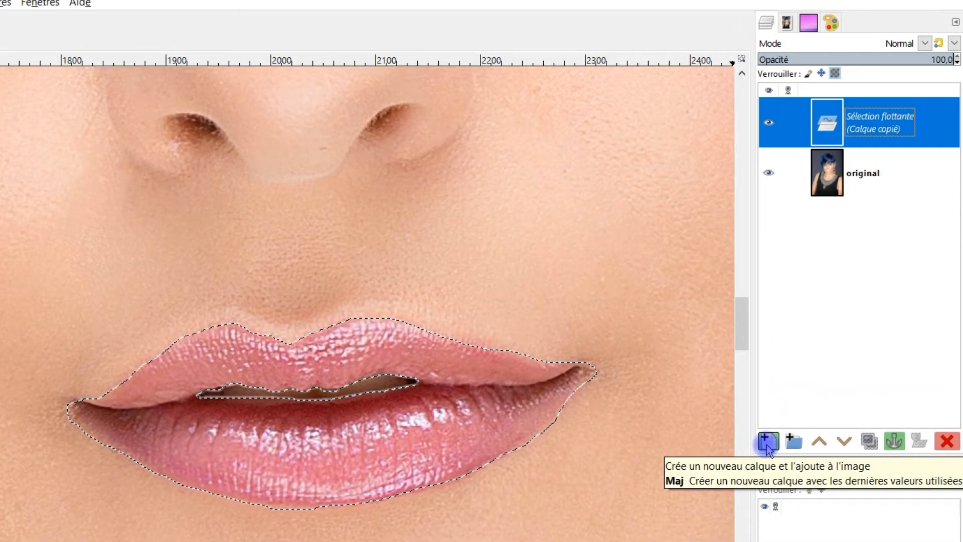
{"action": "left_click", "coordinate": [768, 442]}
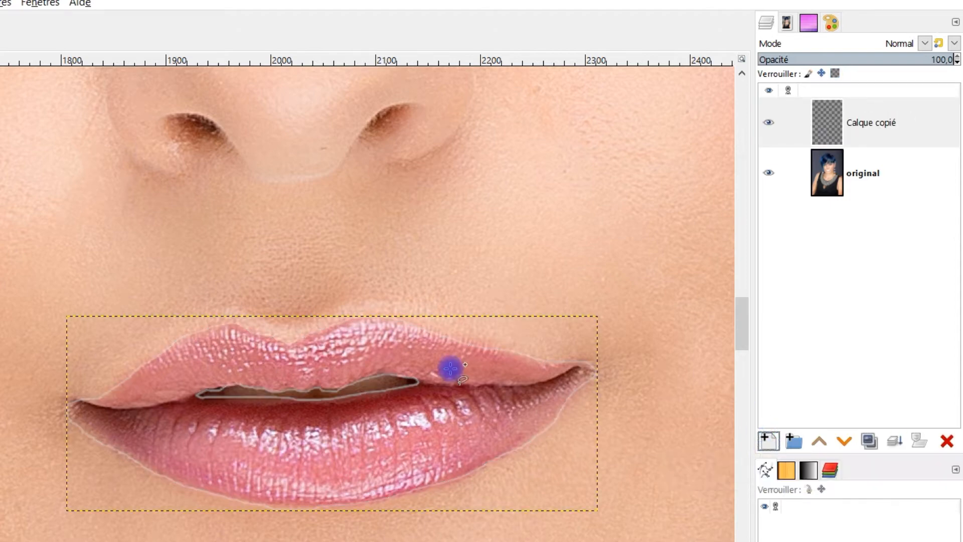
{"action": "scroll", "coordinate": [216, 415], "scroll_direction": "up", "scroll_amount": 2}
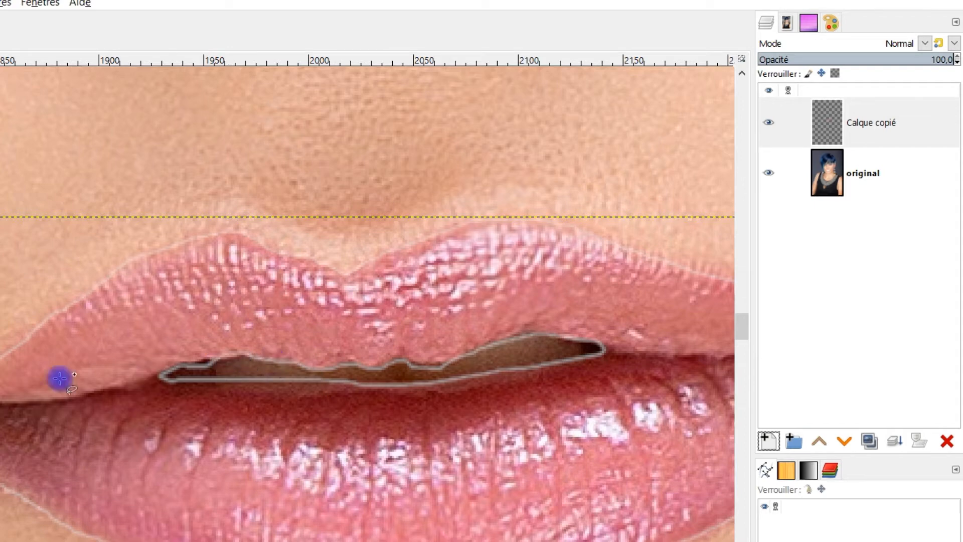
{"action": "scroll", "coordinate": [511, 487], "scroll_direction": "down", "scroll_amount": 2}
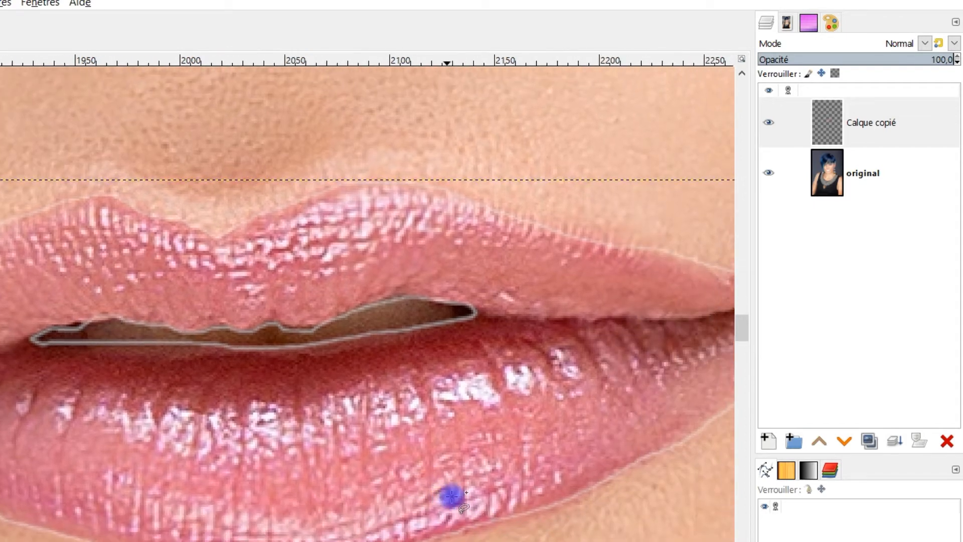
{"action": "scroll", "coordinate": [532, 456], "scroll_direction": "down", "scroll_amount": 1}
{"action": "scroll", "coordinate": [537, 447], "scroll_direction": "down", "scroll_amount": 1}
{"action": "scroll", "coordinate": [537, 447], "scroll_direction": "right", "scroll_amount": 1}
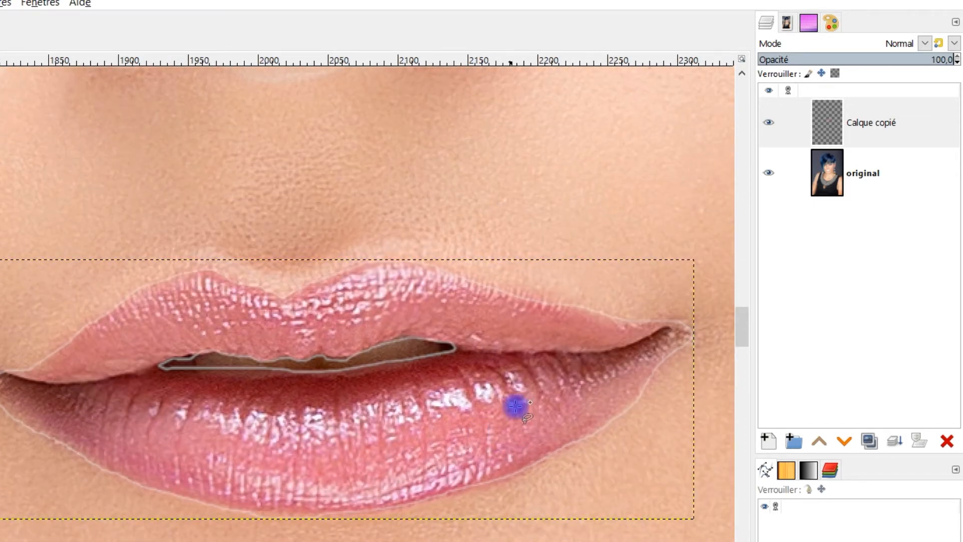
Step: Undo the creation of the new layer and the paste of the lips
{"action": "left_click", "coordinate": [43, 22]}
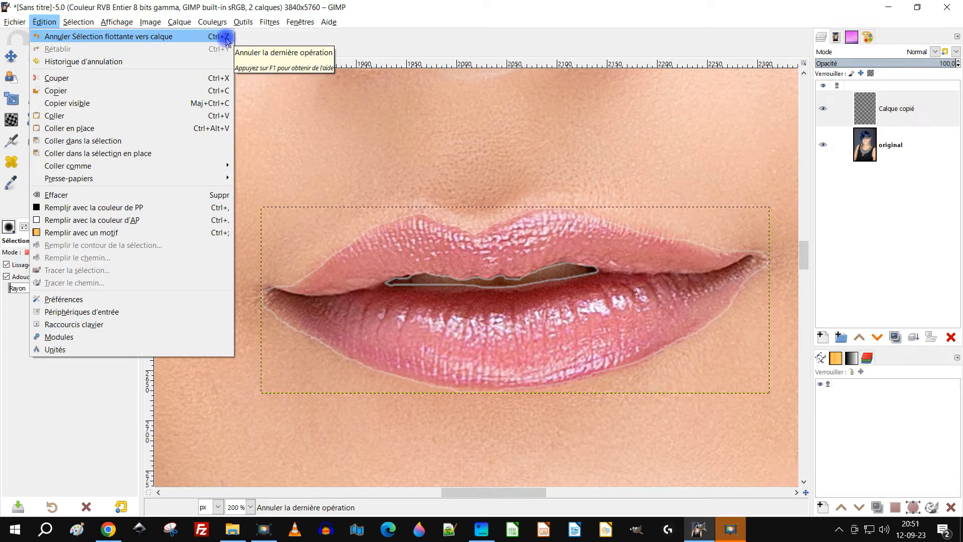
{"action": "left_click", "coordinate": [88, 37]}
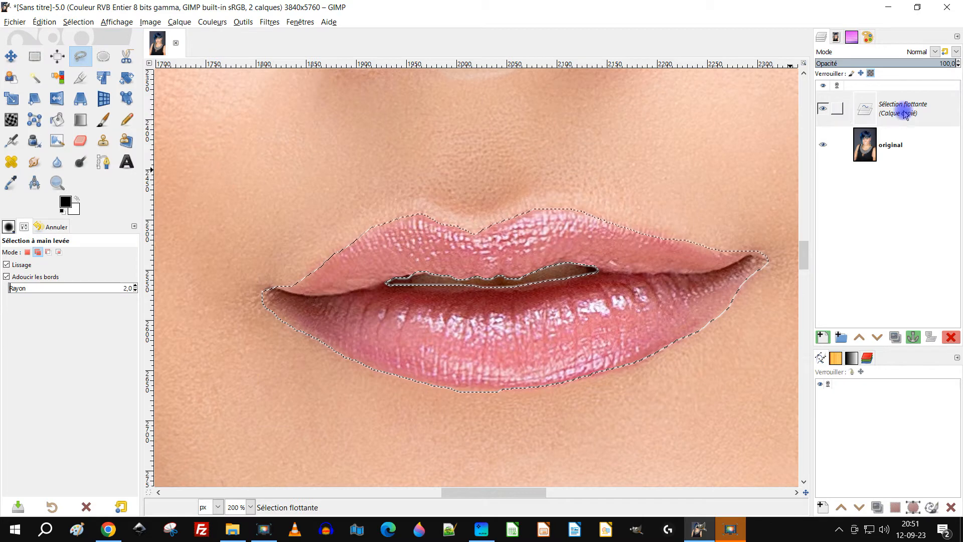
{"action": "left_click", "coordinate": [45, 23]}
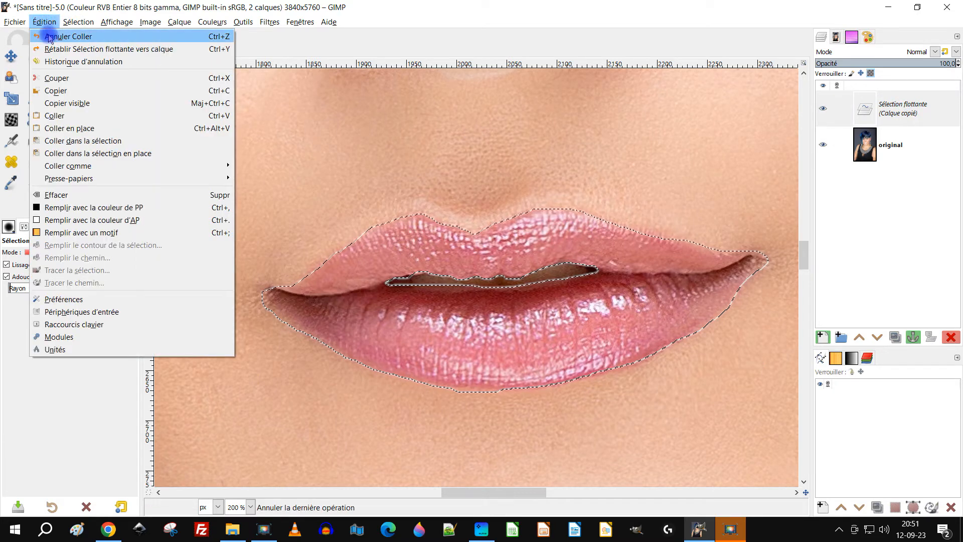
{"action": "left_click", "coordinate": [59, 38]}
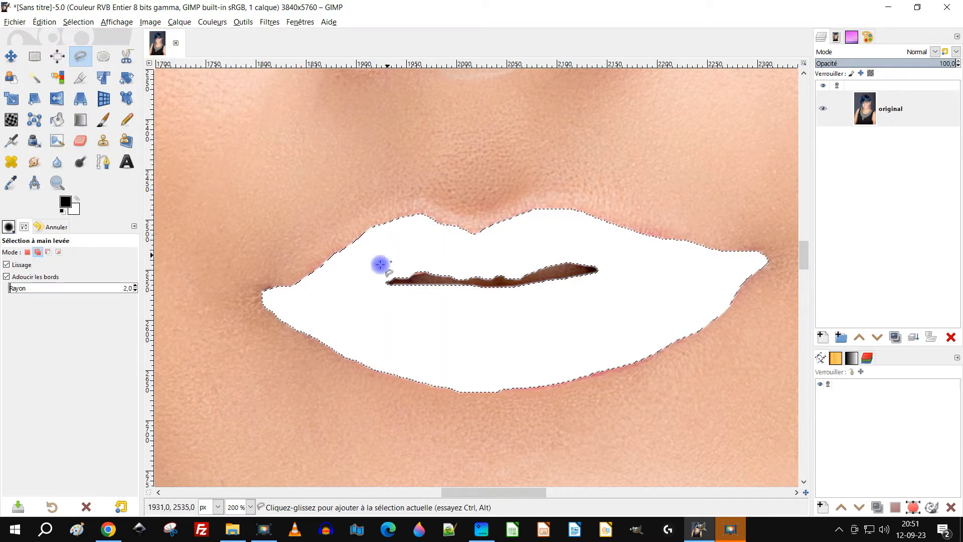
Step: Undo the cut of the lips and remove the feathering from the lip selection
{"action": "left_click", "coordinate": [44, 23]}
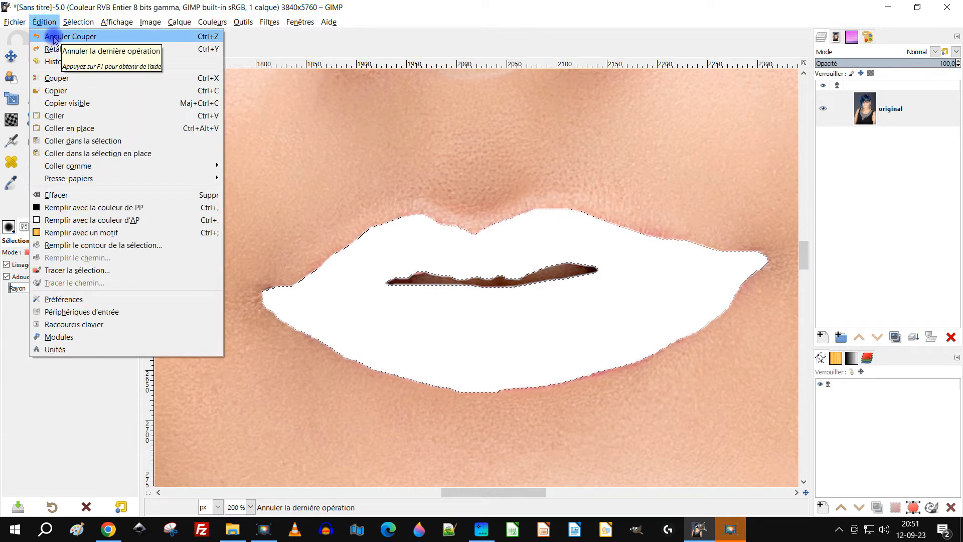
{"action": "left_click", "coordinate": [54, 36]}
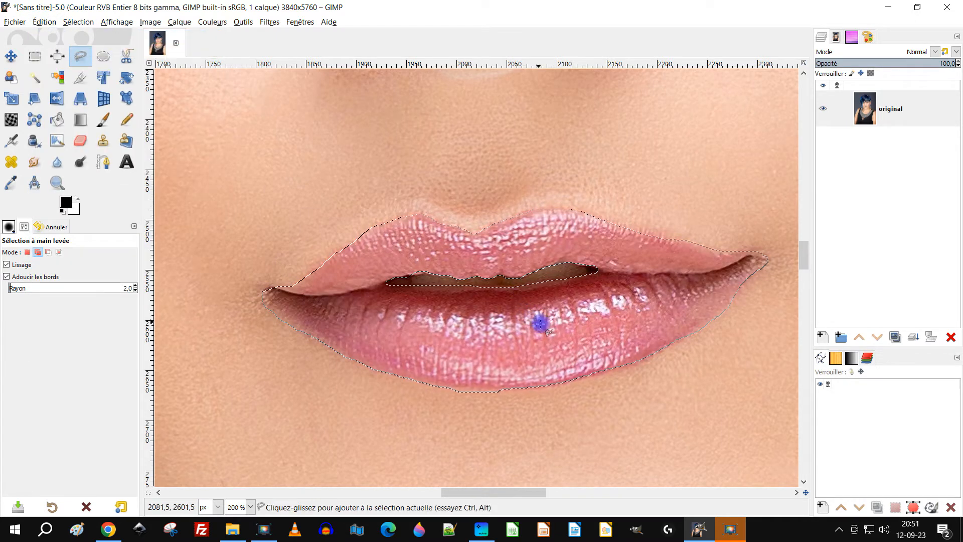
{"action": "left_click", "coordinate": [83, 25]}
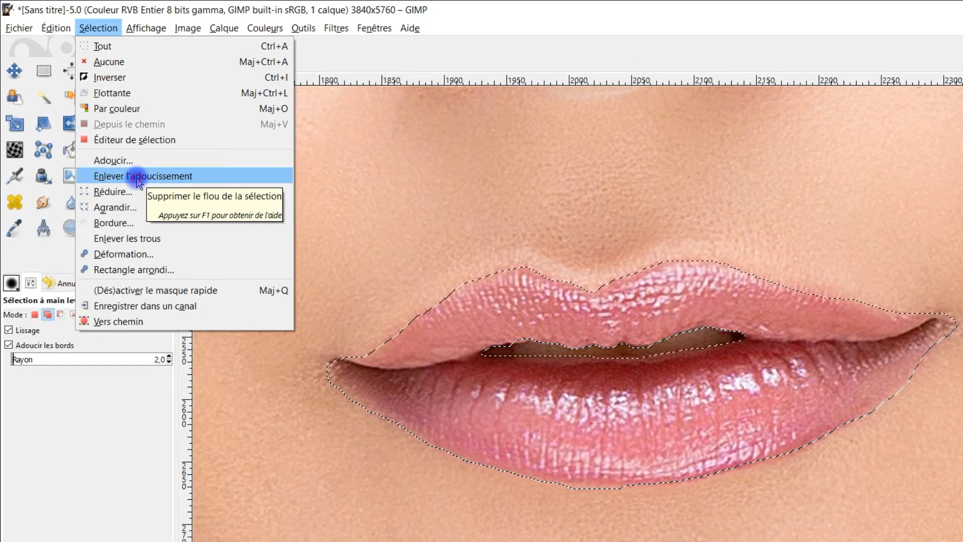
{"action": "left_click", "coordinate": [138, 176]}
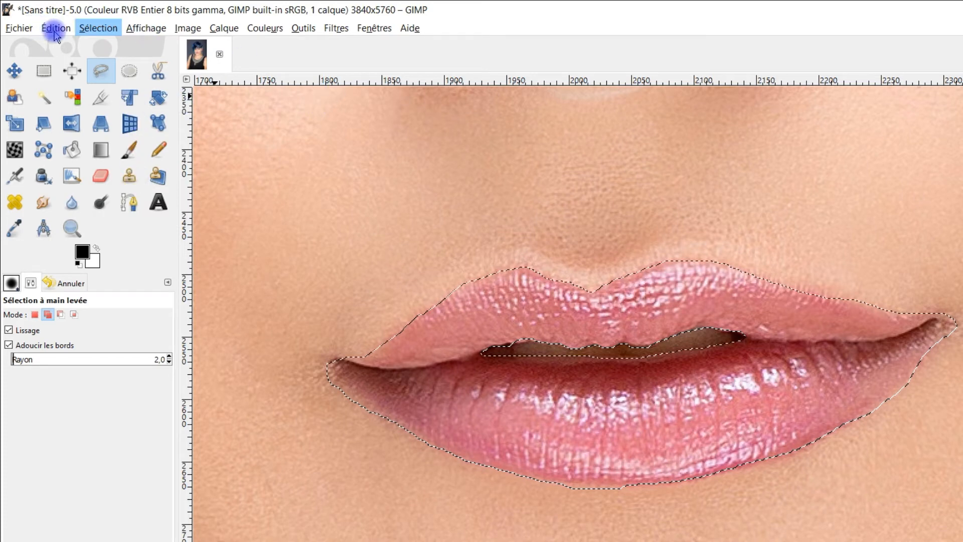
Step: Cut the sharpened lip selection from the original layer and paste it as a new layer
{"action": "left_click", "coordinate": [95, 28]}
{"action": "mouse_move", "coordinate": [55, 28]}
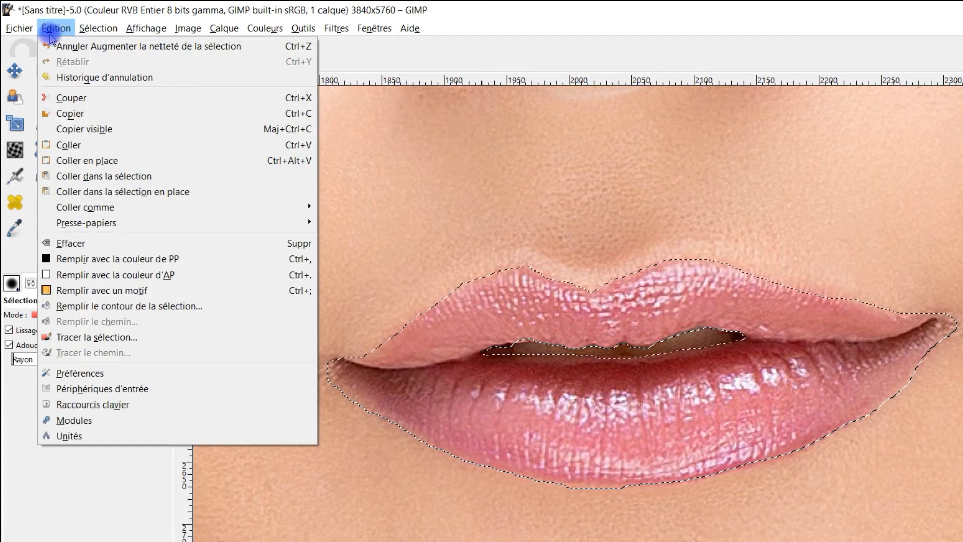
{"action": "left_click", "coordinate": [70, 98]}
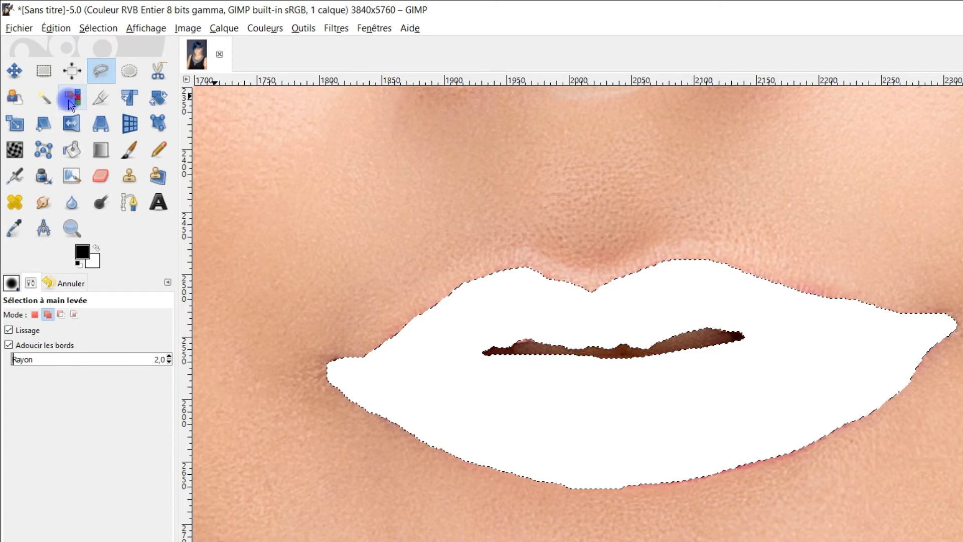
{"action": "left_click", "coordinate": [56, 28]}
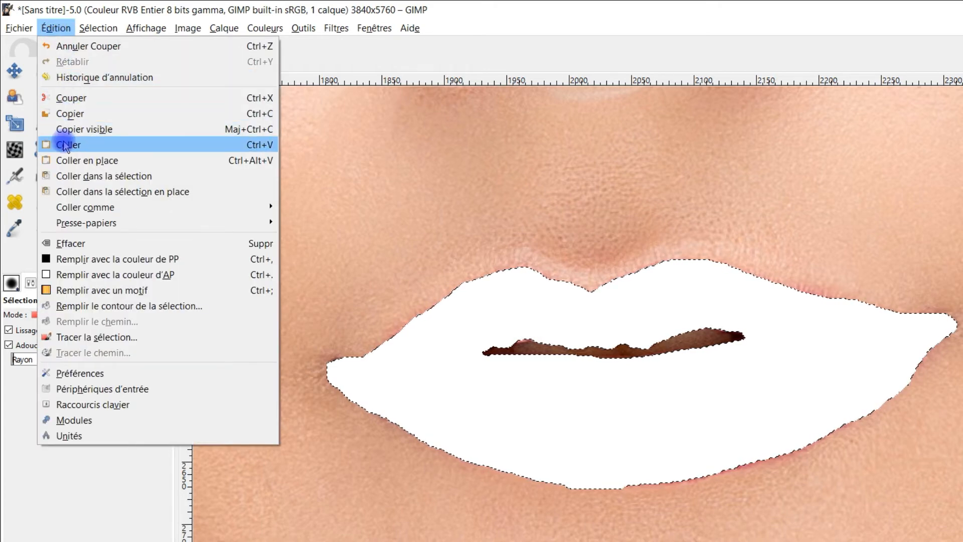
{"action": "left_click", "coordinate": [65, 144]}
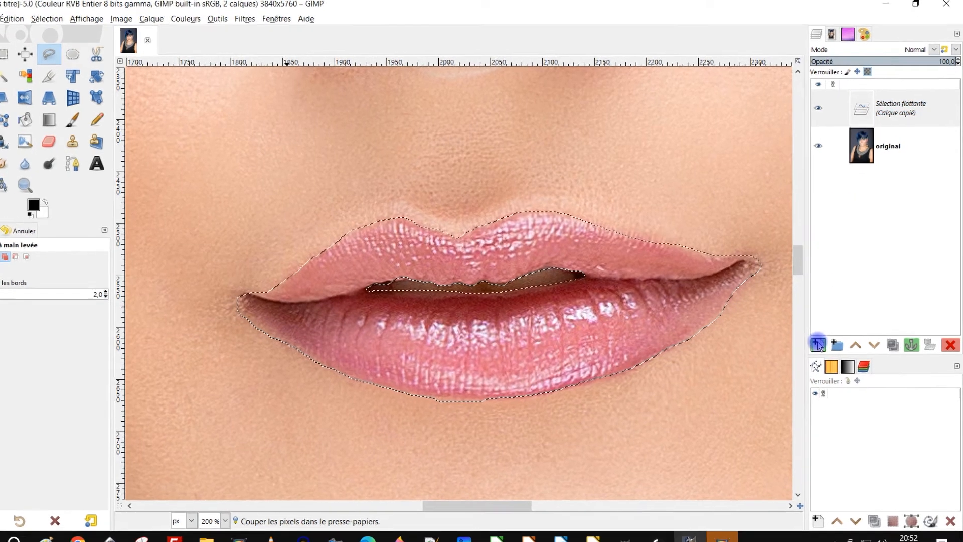
{"action": "left_click", "coordinate": [811, 337]}
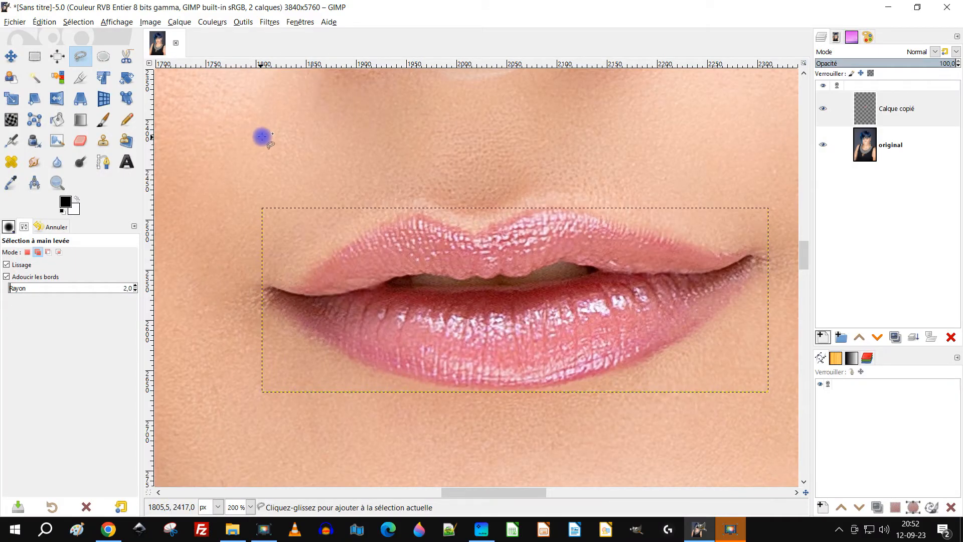
Step: Undo the new layer, the paste and the cut, back to the sharpened lip selection
{"action": "key", "text": "ctrl+z"}
{"action": "key", "text": "ctrl+z"}
{"action": "key", "text": "ctrl+z"}
{"action": "key", "text": "ctrl+z"}
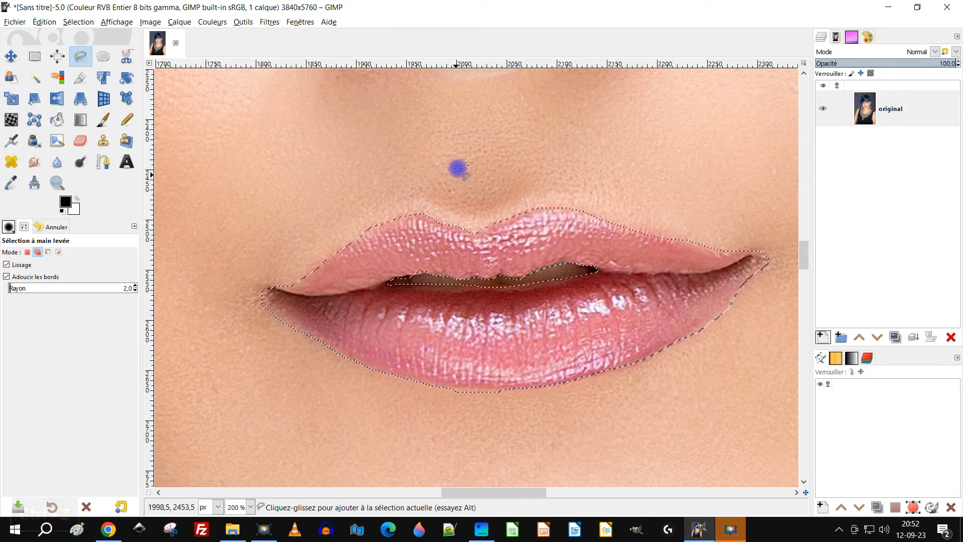
Step: Copy the selected lips from the original layer and paste them as a new layer
{"action": "left_click", "coordinate": [50, 25]}
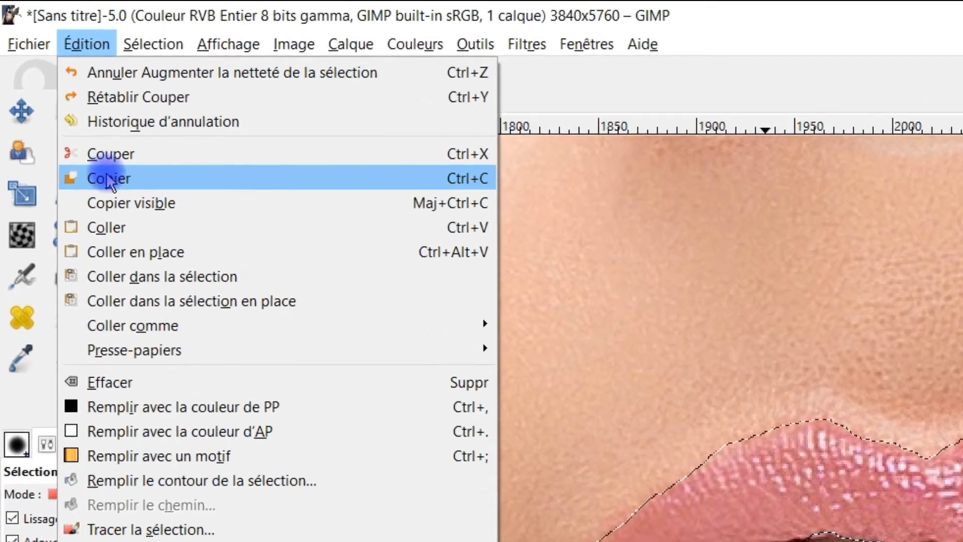
{"action": "left_click", "coordinate": [106, 178]}
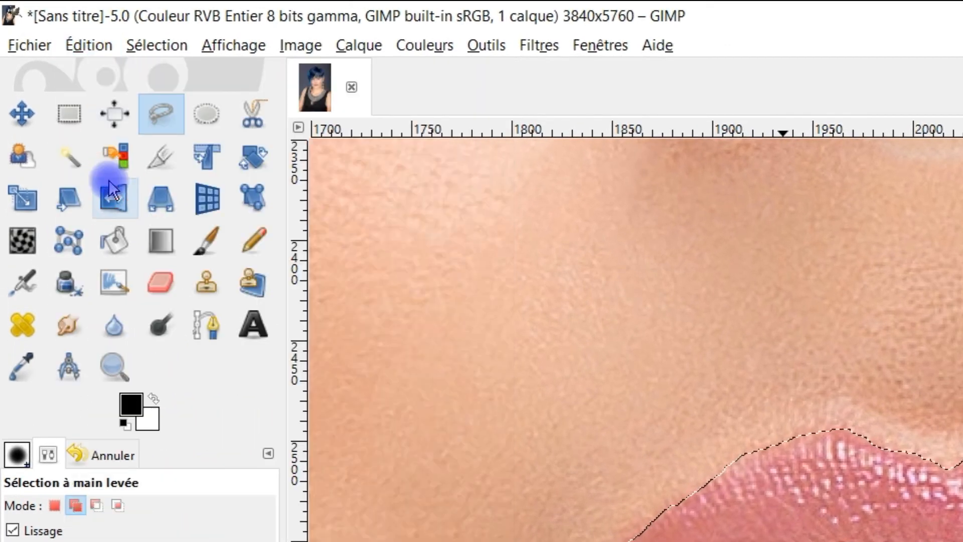
{"action": "left_click", "coordinate": [89, 44]}
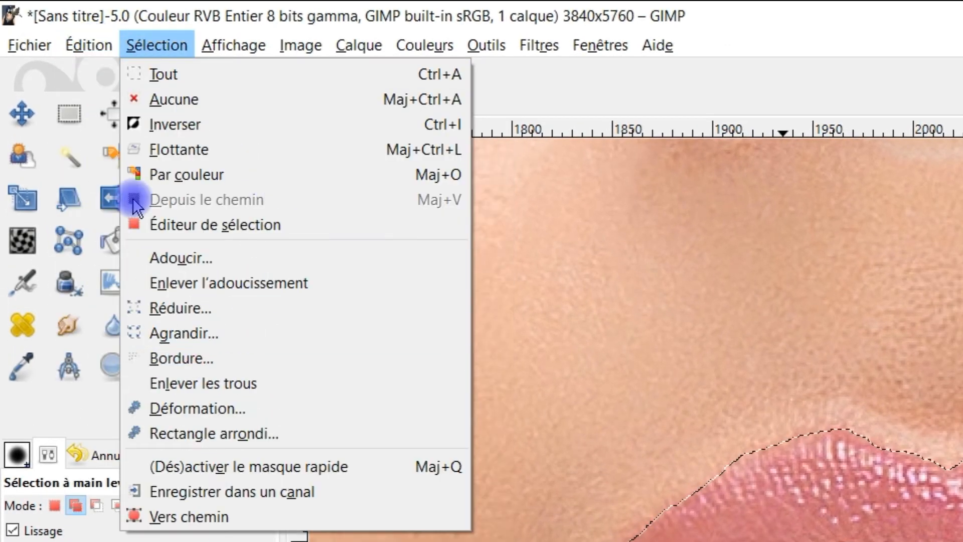
{"action": "mouse_move", "coordinate": [82, 43]}
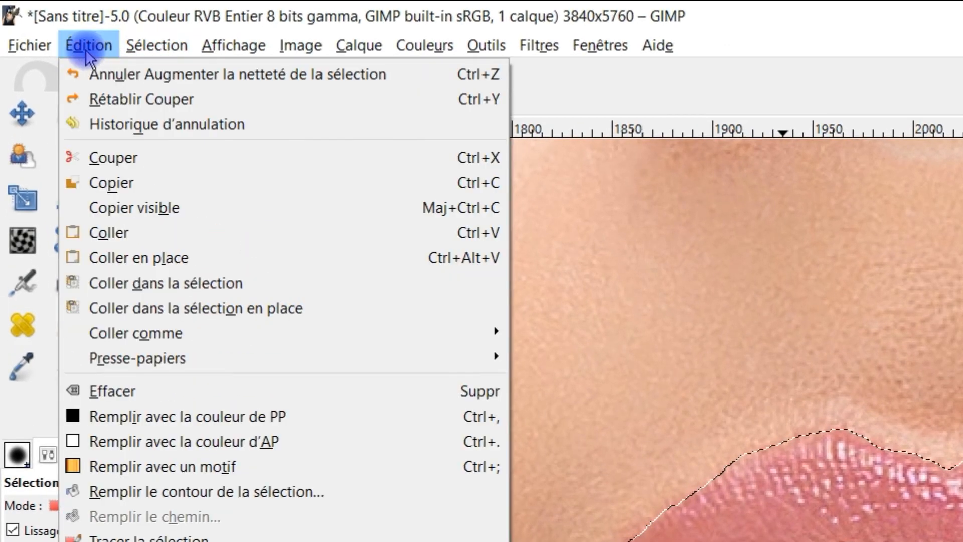
{"action": "left_click", "coordinate": [103, 232]}
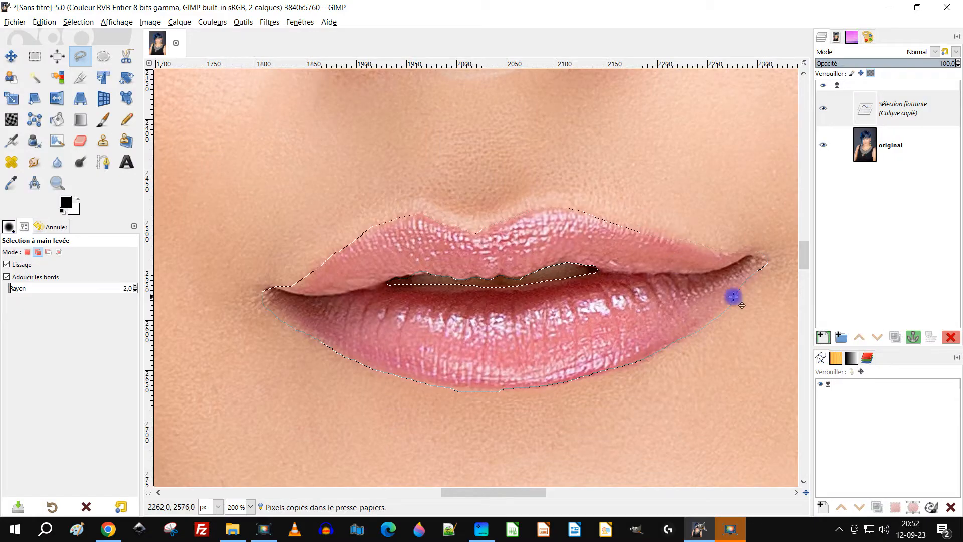
{"action": "left_click", "coordinate": [822, 337]}
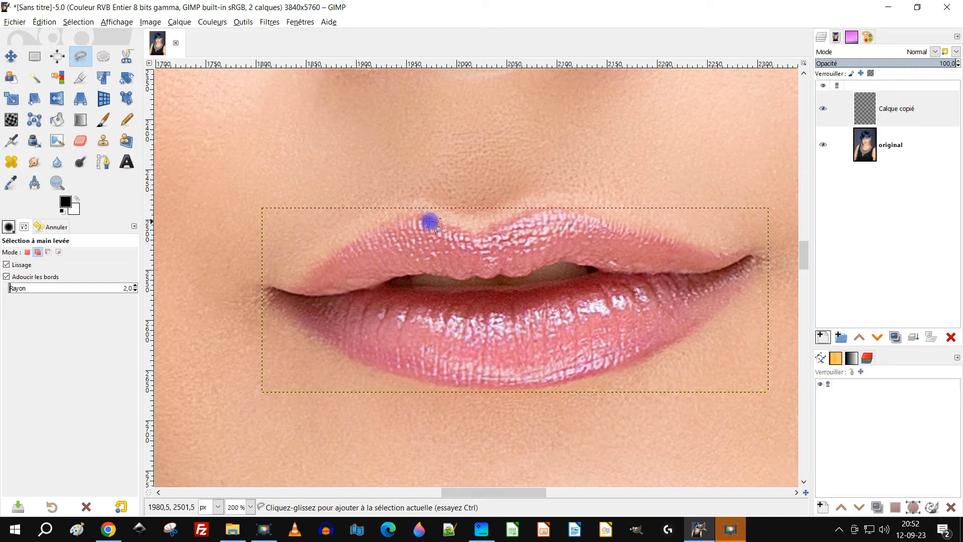
Step: Enlarge the pasted lips layer to the image size and rename it bouche
{"action": "right_click", "coordinate": [869, 115]}
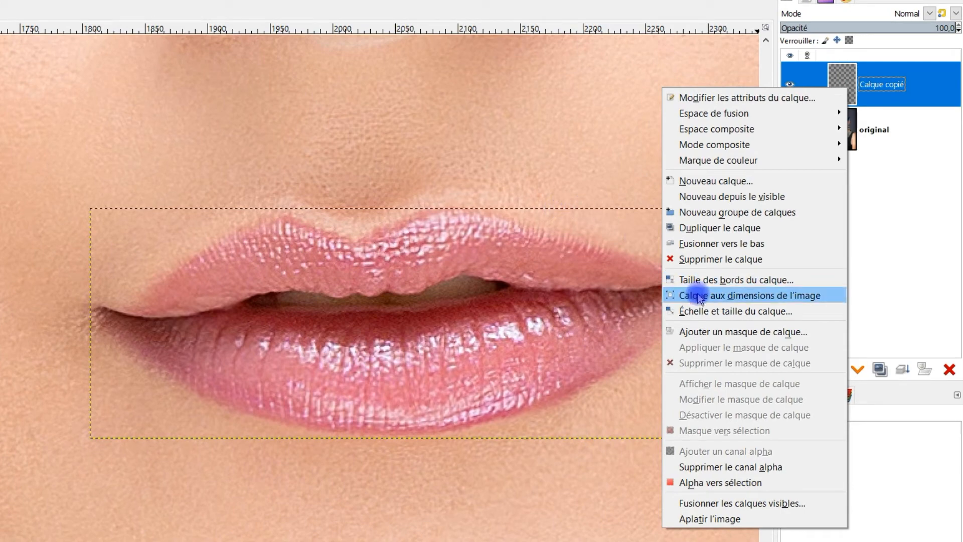
{"action": "left_click", "coordinate": [697, 295]}
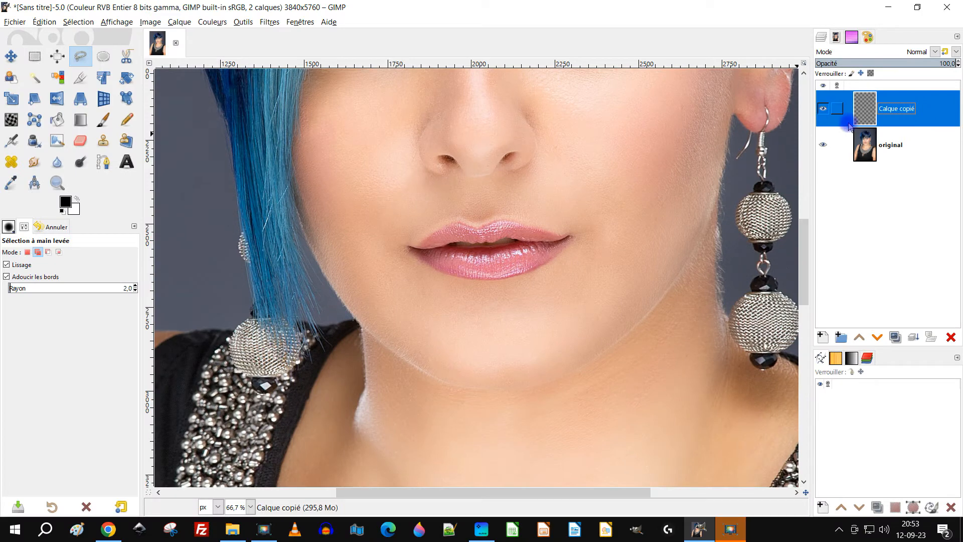
{"action": "type", "text": "bouche"}
{"action": "key", "text": "Return"}
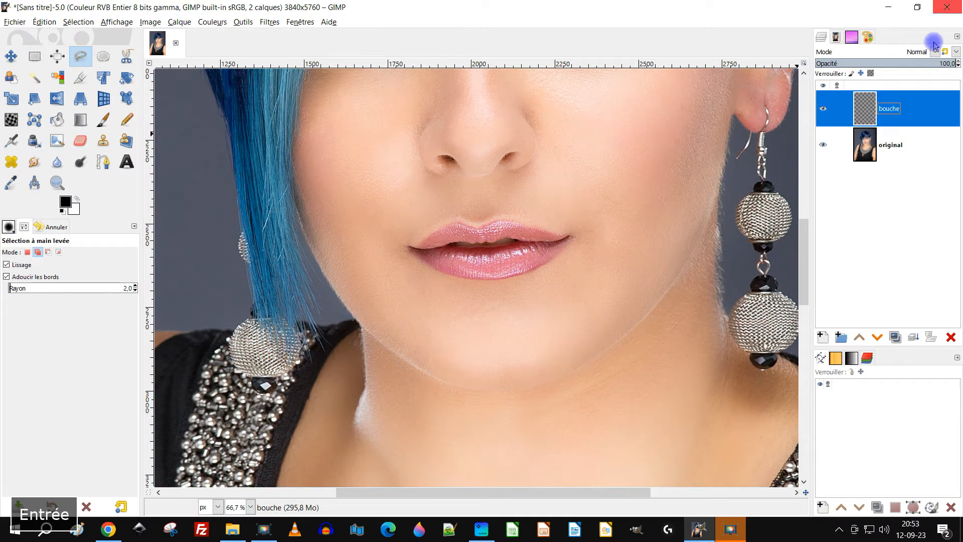
Step: Check the lip outline with the bouche layer in Différence mode and return the layer to Normal mode
{"action": "left_click", "coordinate": [919, 54]}
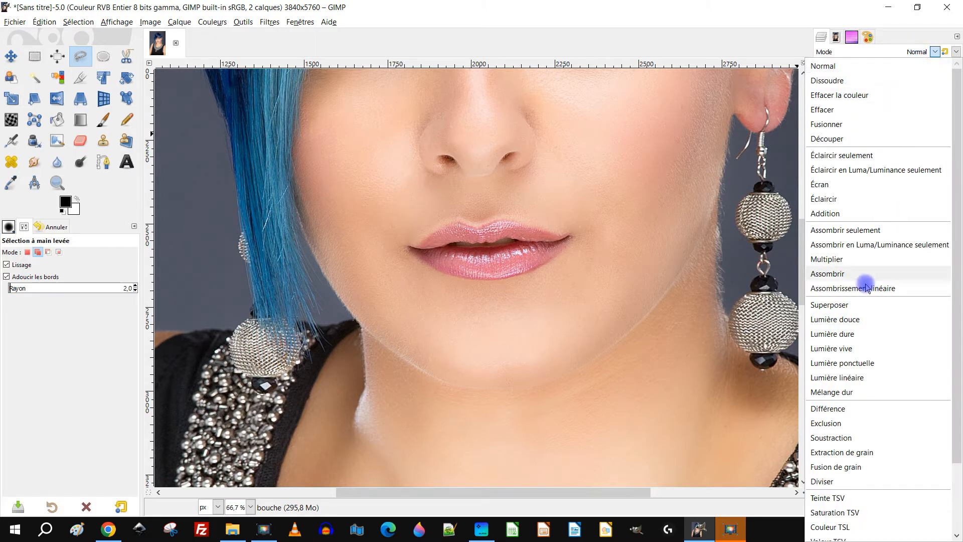
{"action": "left_click", "coordinate": [854, 409]}
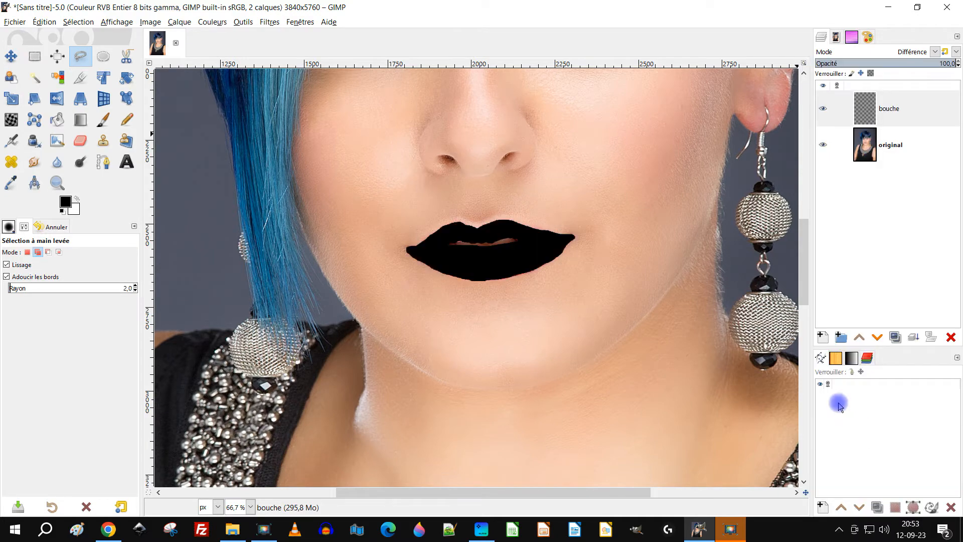
{"action": "scroll", "coordinate": [501, 200], "scroll_direction": "up", "scroll_amount": 4}
{"action": "scroll", "coordinate": [506, 196], "scroll_direction": "up", "scroll_amount": 3}
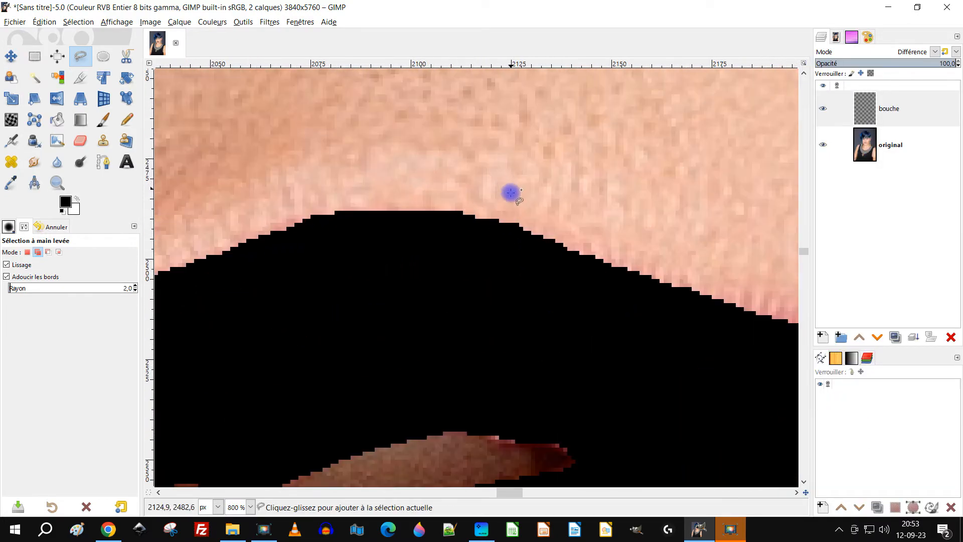
{"action": "left_click_drag", "start_coordinate": [707, 305], "coordinate": [574, 298]}
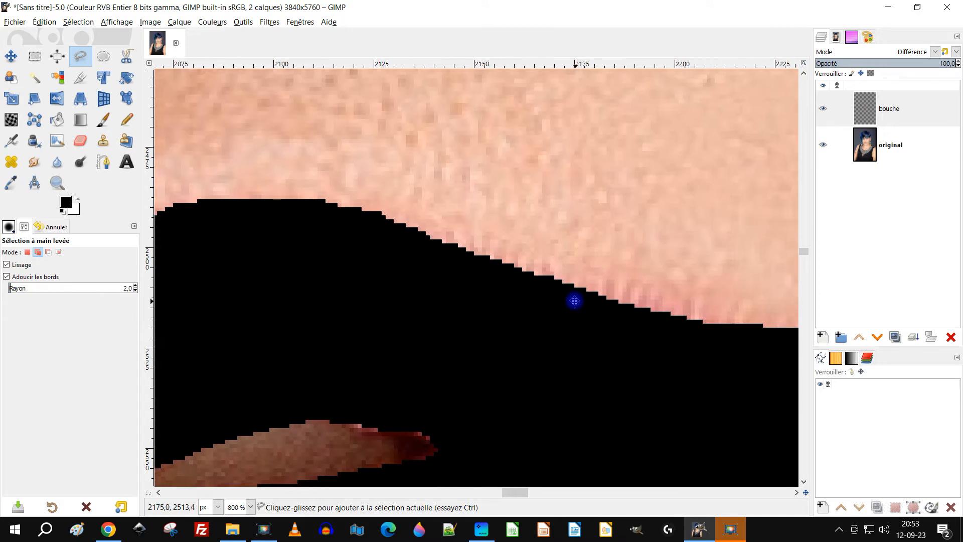
{"action": "scroll", "coordinate": [681, 315], "scroll_direction": "down", "scroll_amount": 3}
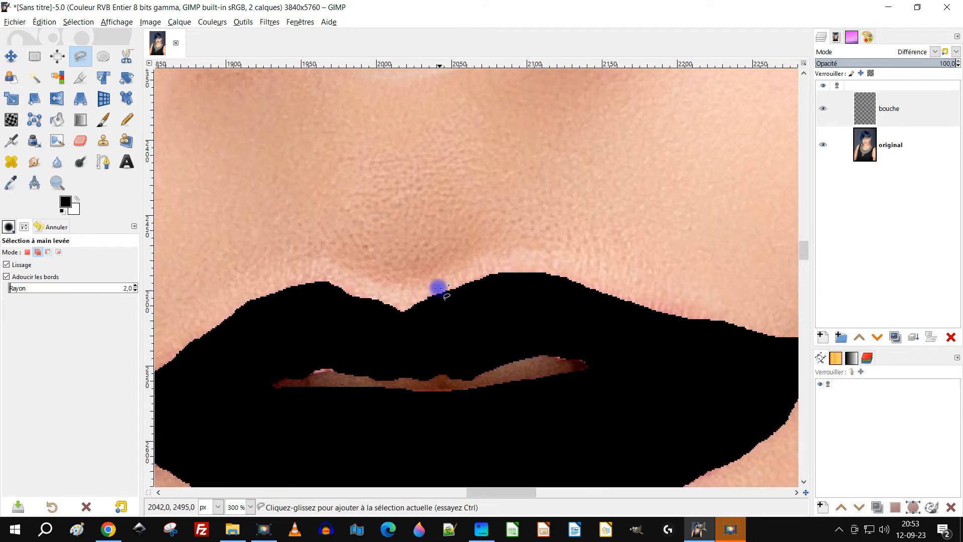
{"action": "scroll", "coordinate": [424, 295], "scroll_direction": "up", "scroll_amount": 3}
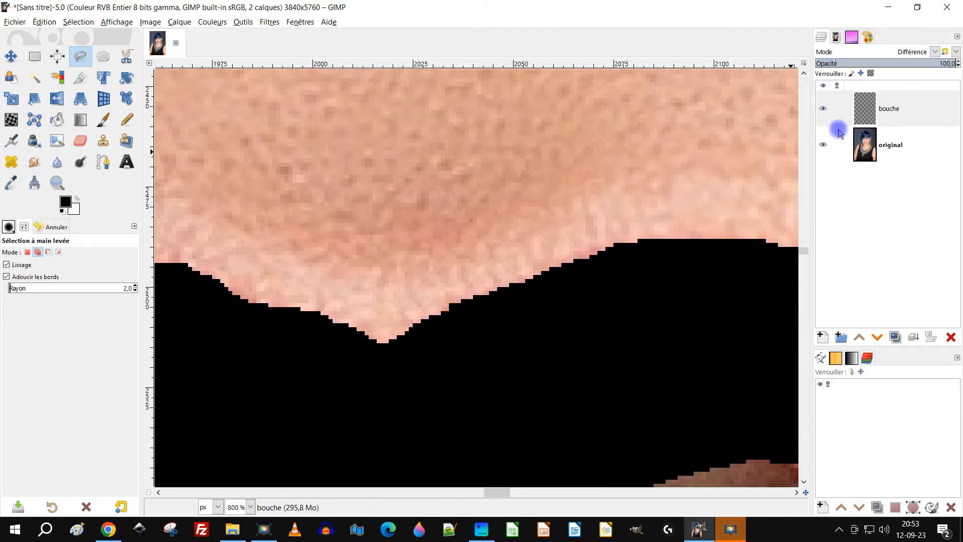
{"action": "left_click", "coordinate": [890, 53]}
{"action": "left_click", "coordinate": [837, 65]}
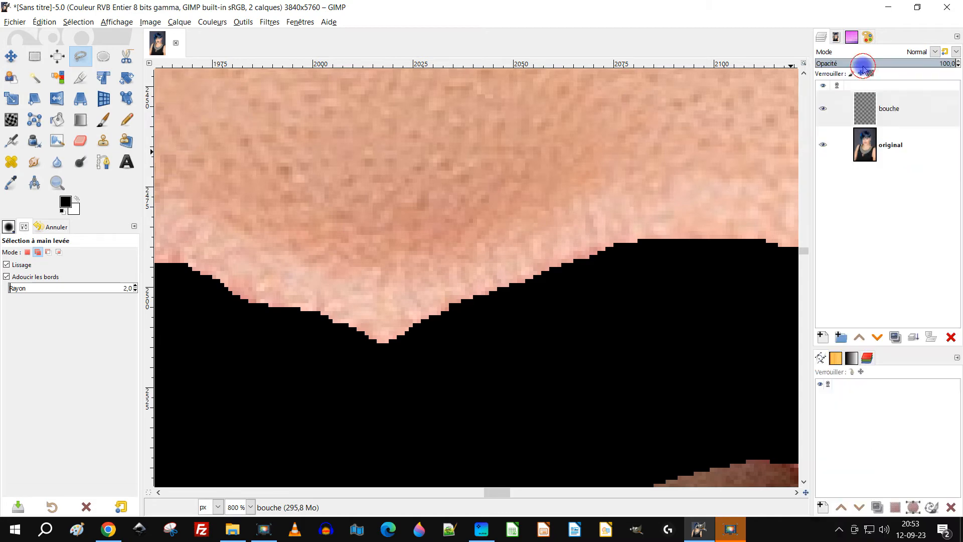
Step: Examine the lips on the bouche layer and how their edges blend with the surrounding skin
{"action": "scroll", "coordinate": [578, 315], "scroll_direction": "down", "scroll_amount": 5}
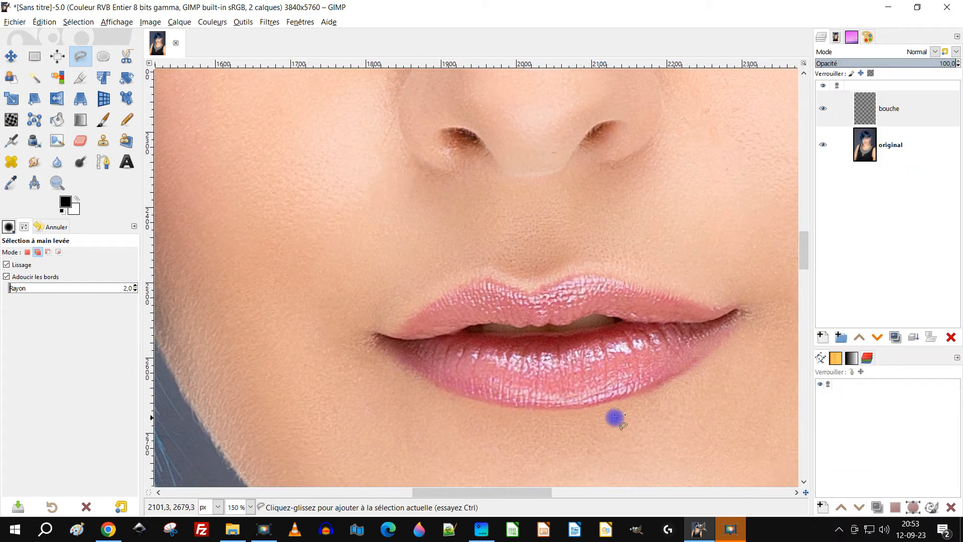
{"action": "scroll", "coordinate": [522, 286], "scroll_direction": "up", "scroll_amount": 1}
{"action": "scroll", "coordinate": [521, 286], "scroll_direction": "right", "scroll_amount": 1}
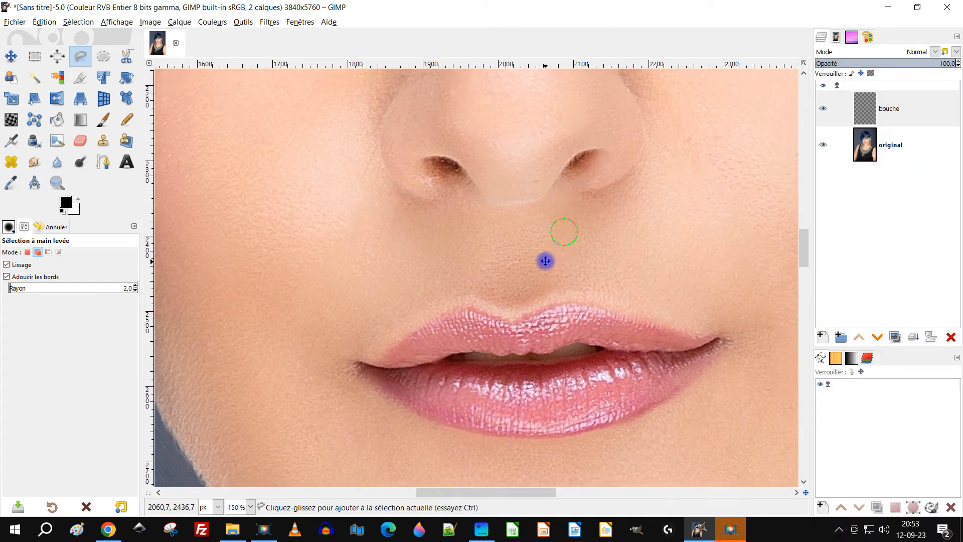
{"action": "left_click", "coordinate": [857, 111]}
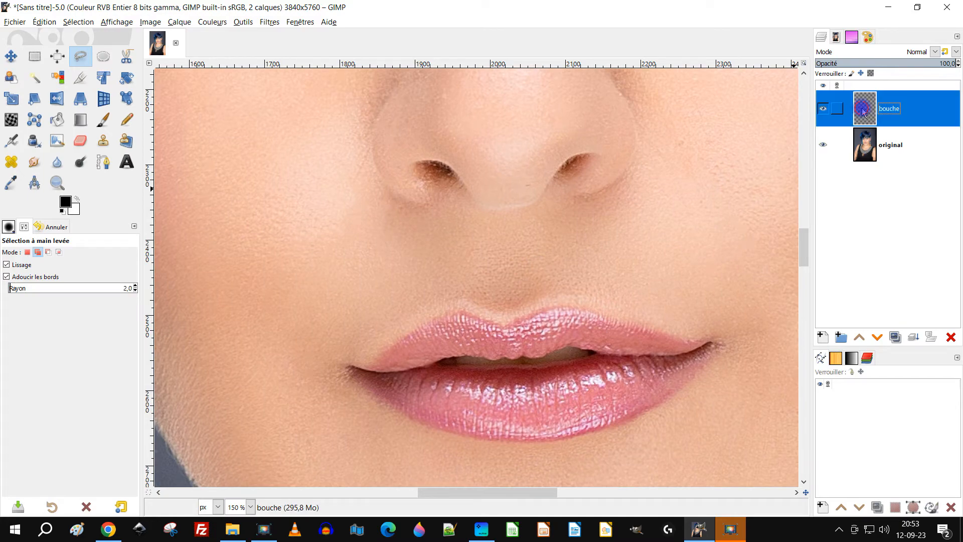
{"action": "scroll", "coordinate": [580, 364], "scroll_direction": "up", "scroll_amount": 2}
{"action": "scroll", "coordinate": [576, 284], "scroll_direction": "down", "scroll_amount": 2}
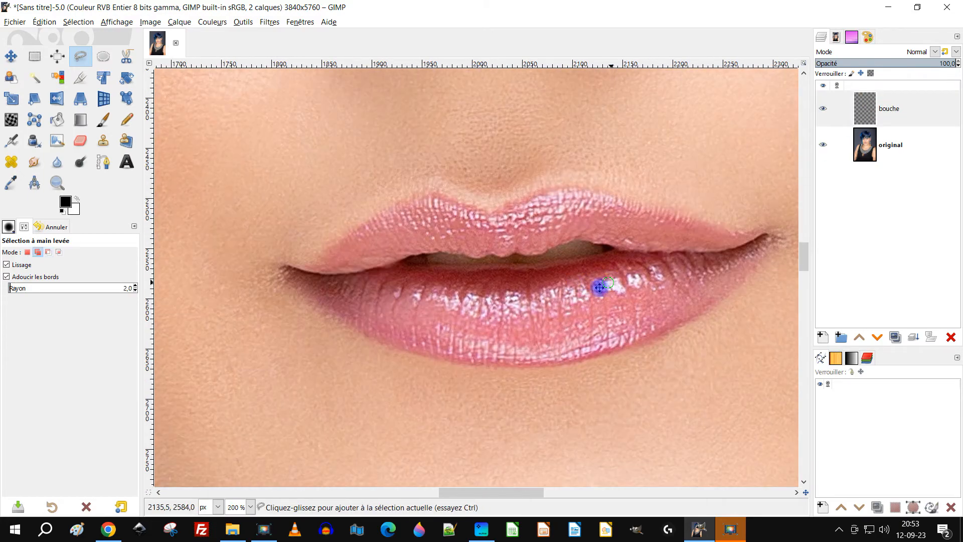
{"action": "scroll", "coordinate": [564, 327], "scroll_direction": "up", "scroll_amount": 2}
{"action": "scroll", "coordinate": [579, 326], "scroll_direction": "down", "scroll_amount": 1}
{"action": "scroll", "coordinate": [579, 327], "scroll_direction": "up", "scroll_amount": 1}
{"action": "scroll", "coordinate": [609, 299], "scroll_direction": "down", "scroll_amount": 1}
{"action": "scroll", "coordinate": [608, 309], "scroll_direction": "right", "scroll_amount": 2}
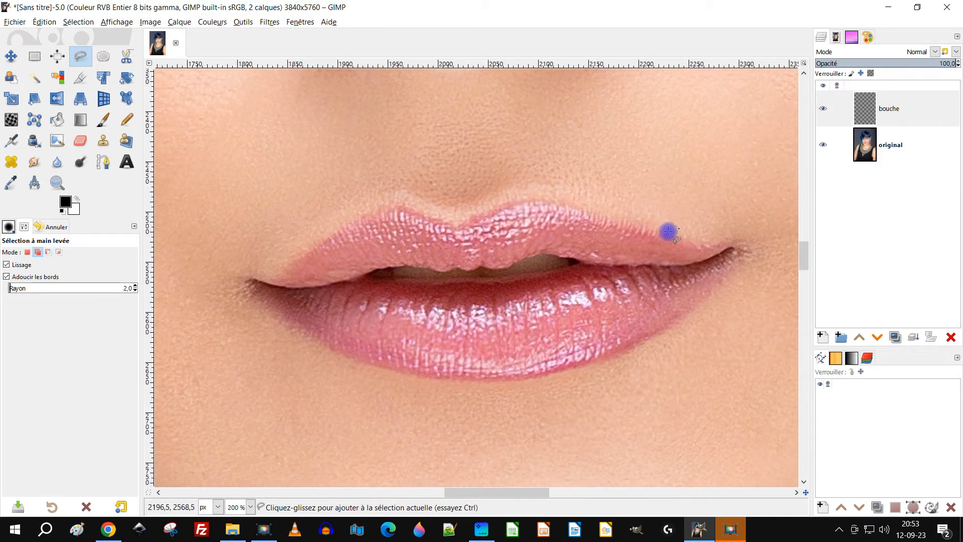
Step: Start a Teinte-Saturation adjustment on the bouche layer with saturation 77,8 and lightness -24,9
{"action": "left_click", "coordinate": [870, 110]}
{"action": "left_click", "coordinate": [204, 24]}
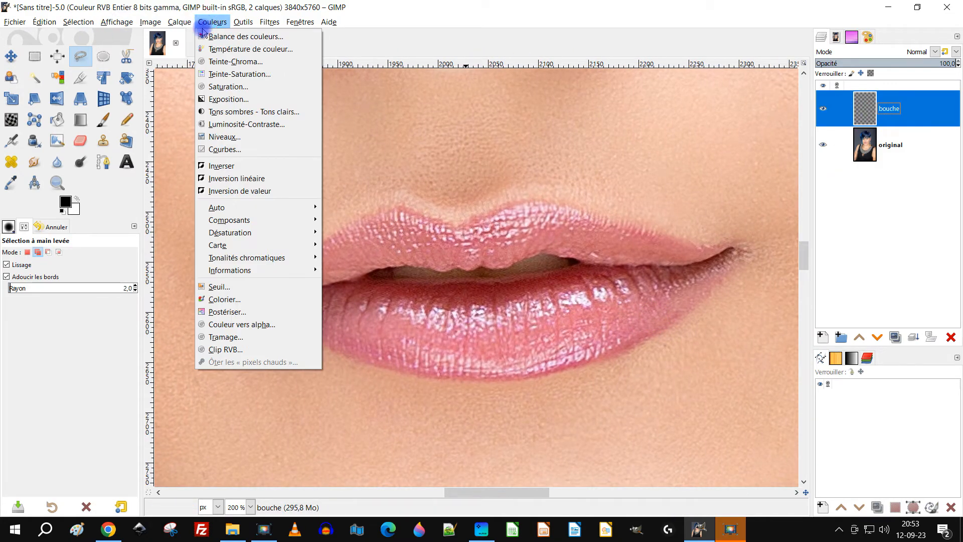
{"action": "left_click", "coordinate": [249, 75]}
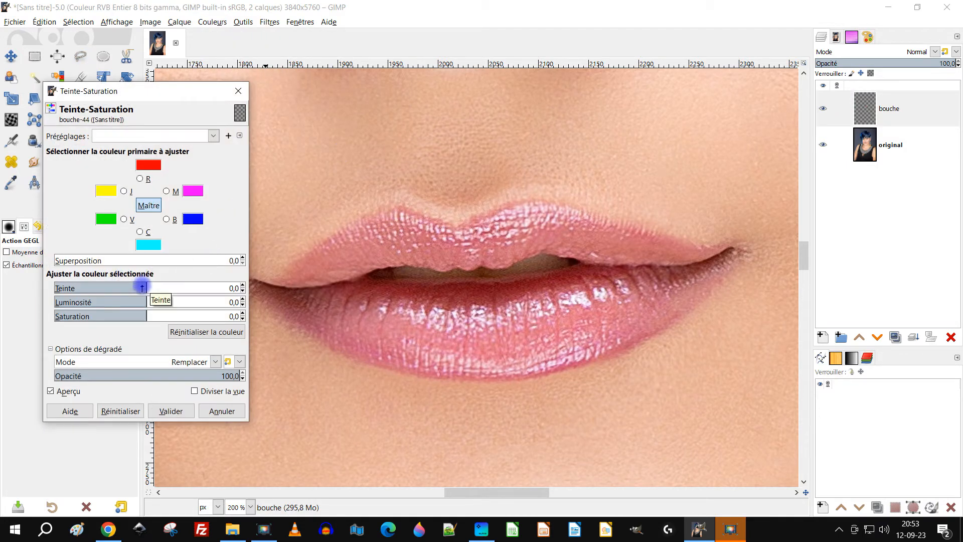
{"action": "left_click_drag", "start_coordinate": [141, 315], "coordinate": [162, 317]}
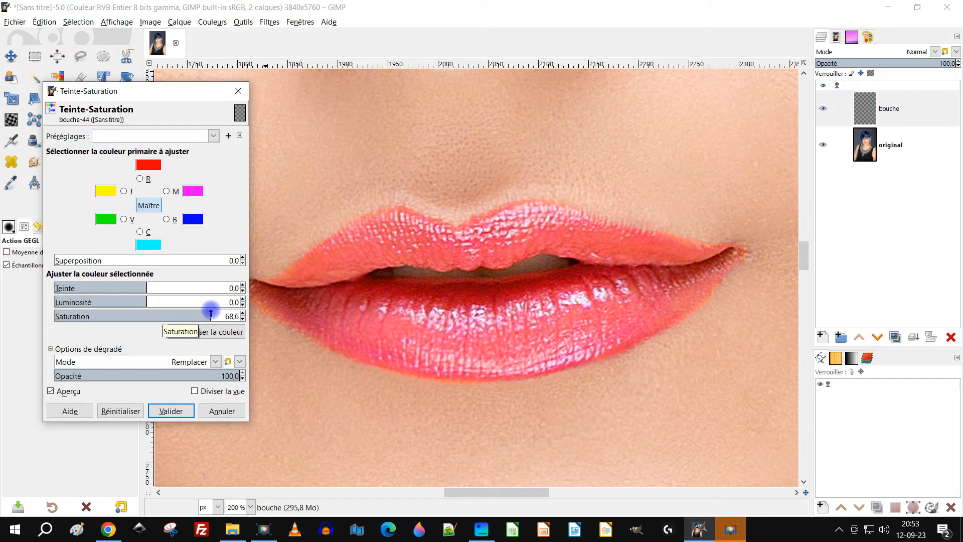
{"action": "left_click_drag", "start_coordinate": [221, 314], "coordinate": [225, 315]}
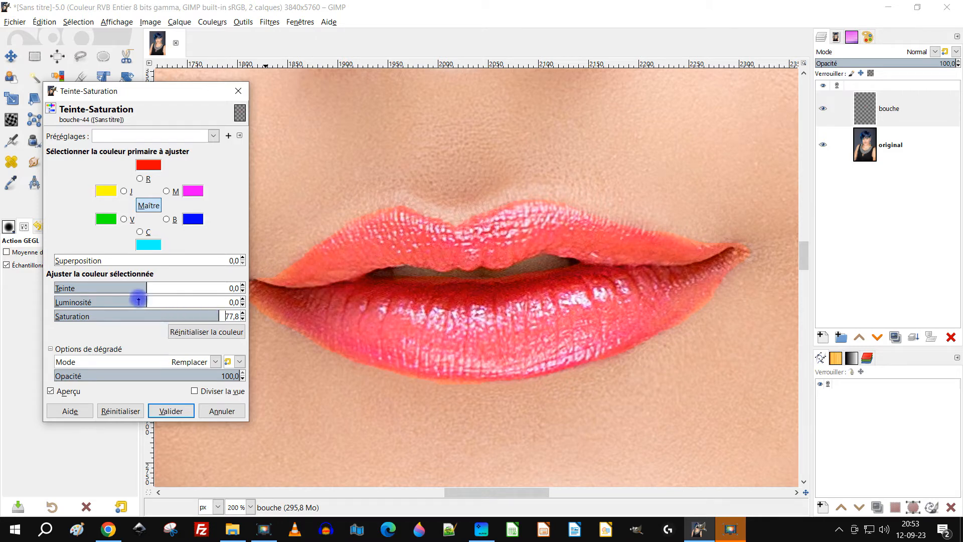
{"action": "left_click_drag", "start_coordinate": [143, 300], "coordinate": [129, 301]}
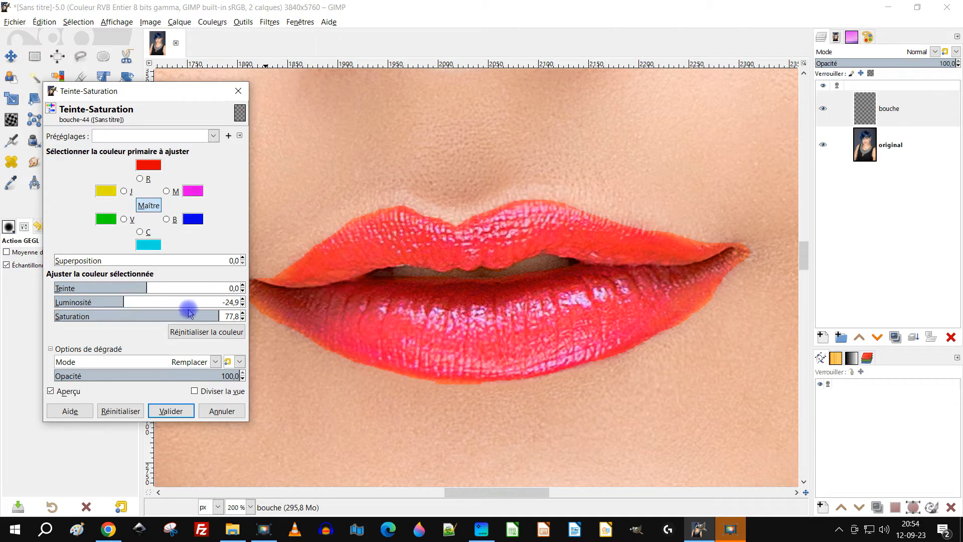
Step: Set the saturation to 33,0 and the lightness to -16,2, and compare the lips with and without the preview
{"action": "left_click_drag", "start_coordinate": [215, 316], "coordinate": [200, 315]}
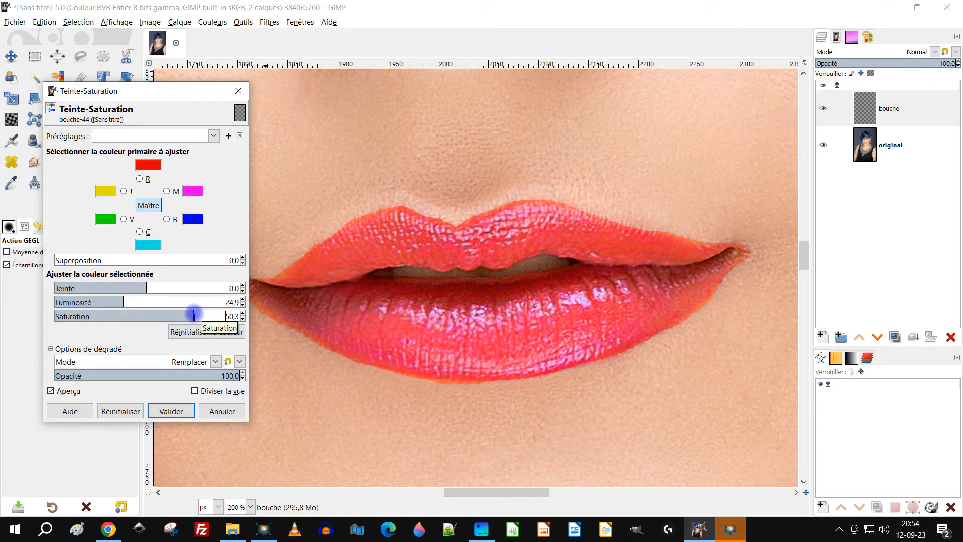
{"action": "left_click", "coordinate": [136, 301]}
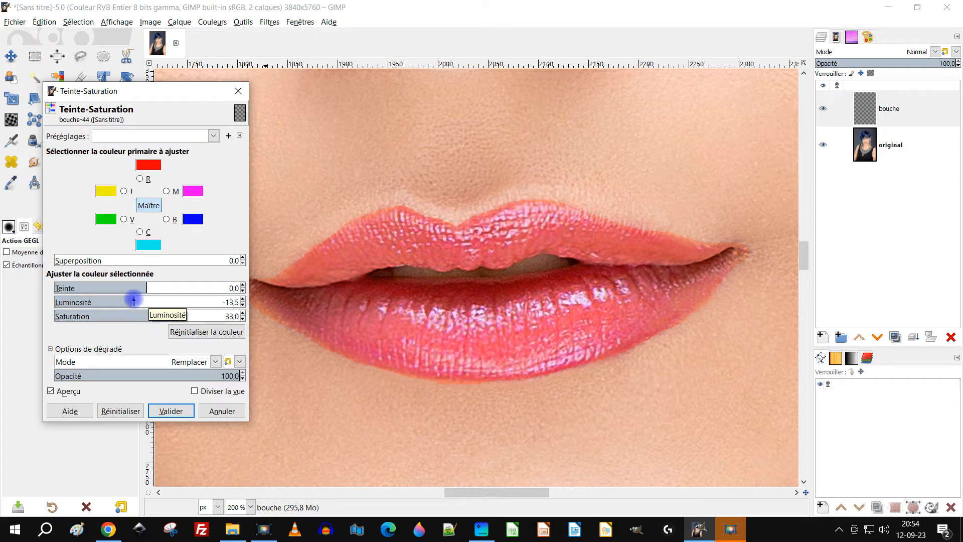
{"action": "left_click_drag", "start_coordinate": [130, 301], "coordinate": [131, 301]}
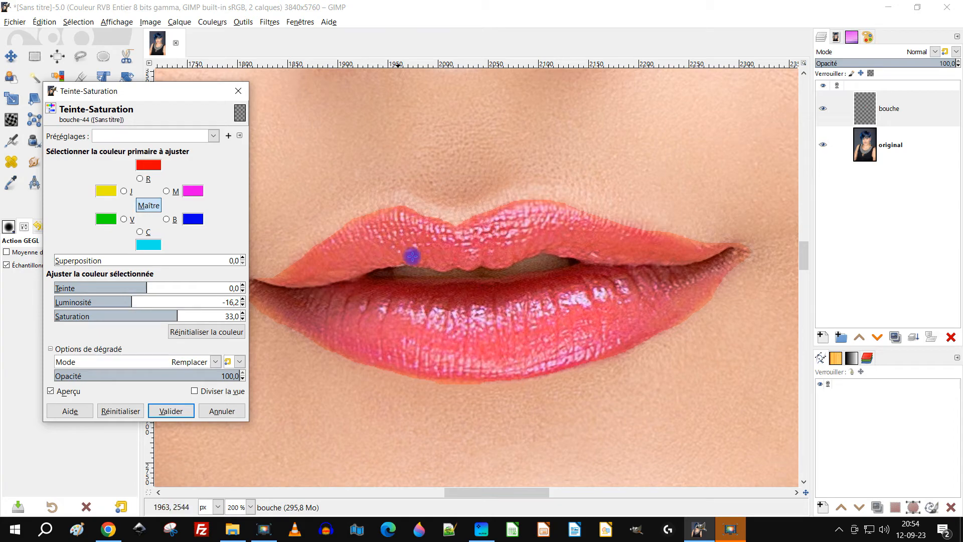
{"action": "left_click", "coordinate": [69, 392]}
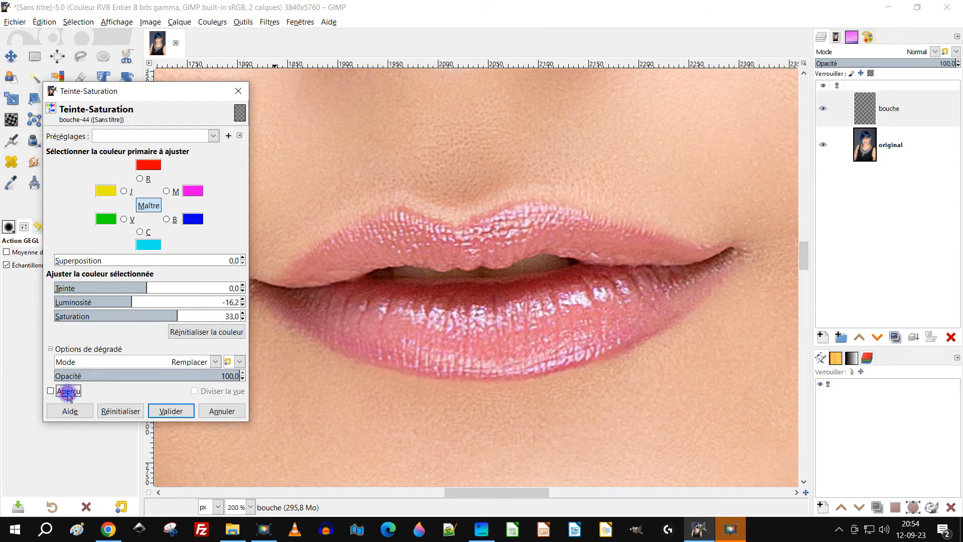
{"action": "left_click", "coordinate": [69, 392]}
Step: Set the saturation to 22,7, check the lip edges in the preview, and apply the Teinte-Saturation adjustment
{"action": "left_click_drag", "start_coordinate": [172, 317], "coordinate": [169, 316]}
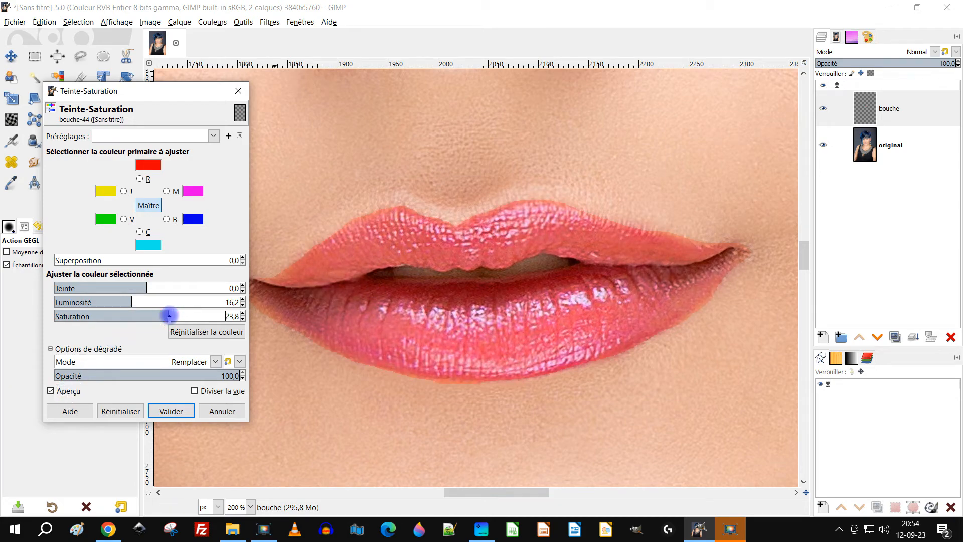
{"action": "scroll", "coordinate": [542, 316], "scroll_direction": "down", "scroll_amount": 3}
{"action": "scroll", "coordinate": [532, 292], "scroll_direction": "up", "scroll_amount": 2}
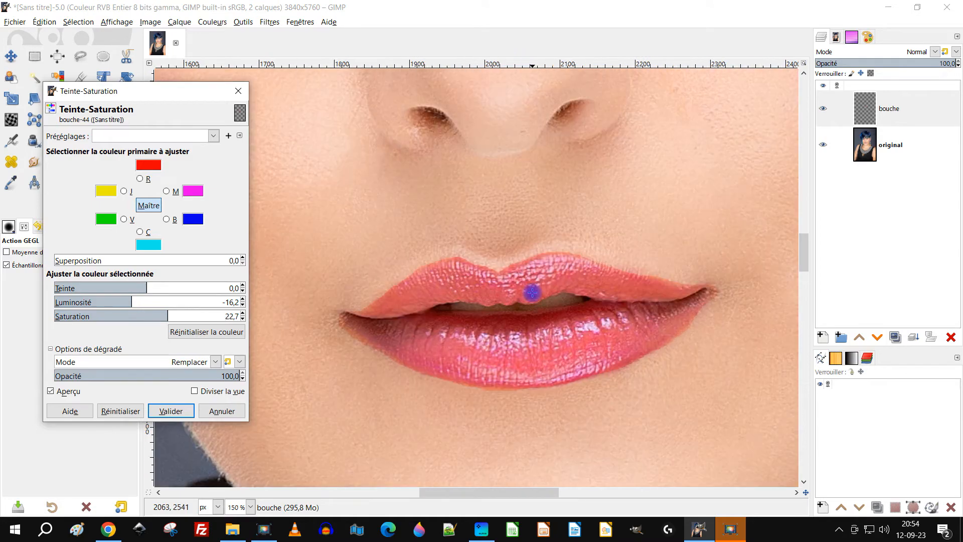
{"action": "scroll", "coordinate": [581, 266], "scroll_direction": "up", "scroll_amount": 1}
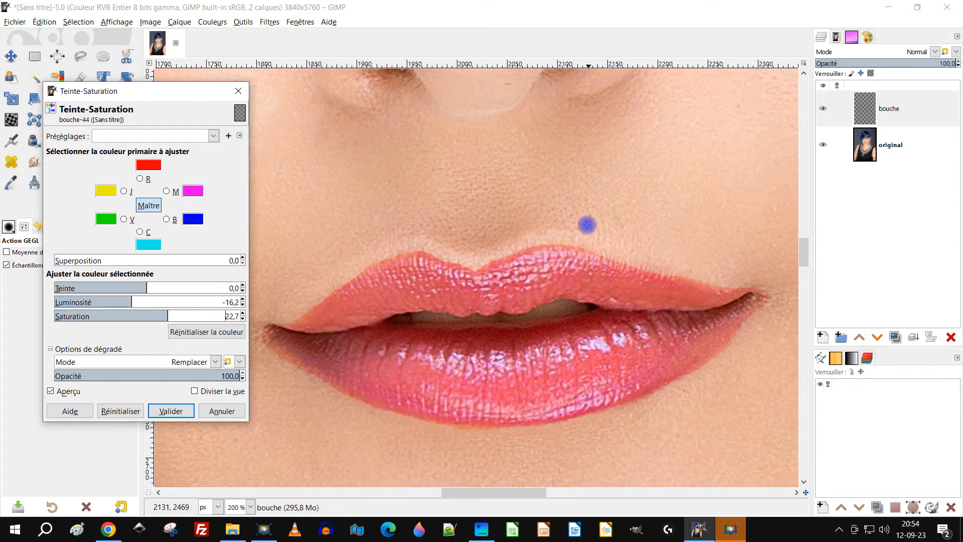
{"action": "scroll", "coordinate": [602, 220], "scroll_direction": "up", "scroll_amount": 1}
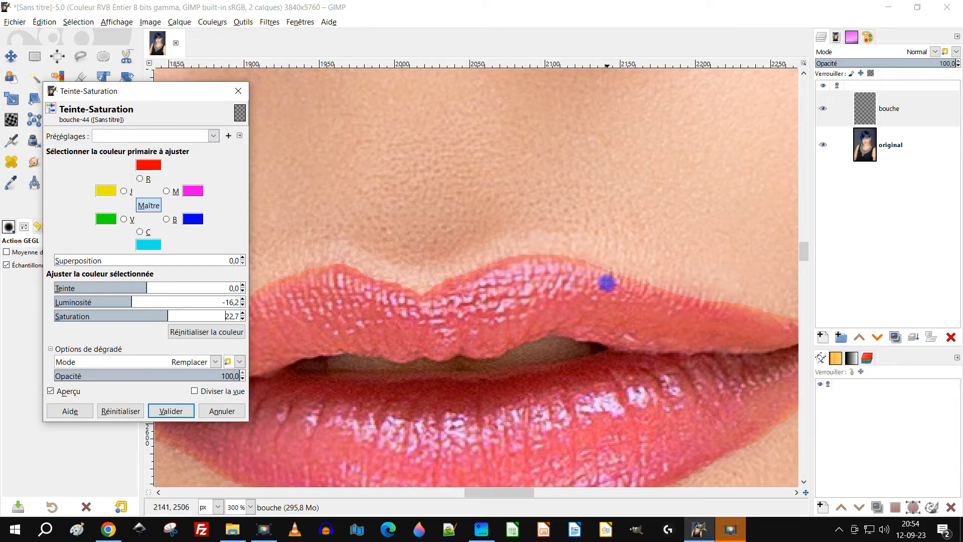
{"action": "scroll", "coordinate": [606, 282], "scroll_direction": "down", "scroll_amount": 2}
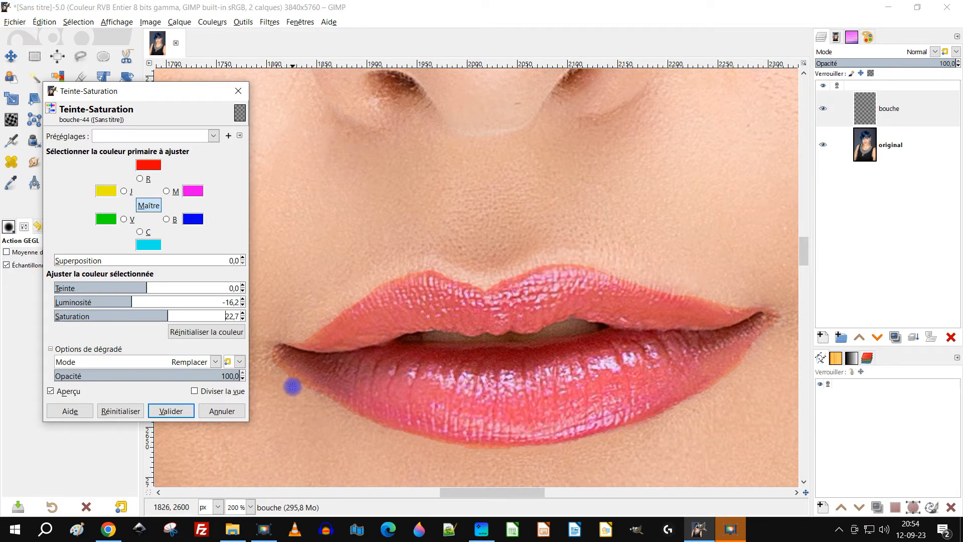
{"action": "scroll", "coordinate": [299, 397], "scroll_direction": "up", "scroll_amount": 2}
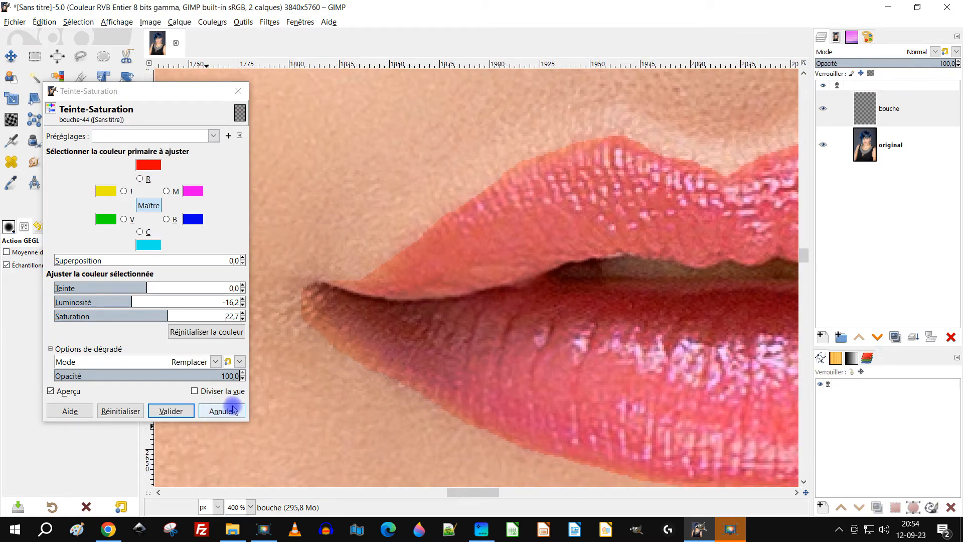
{"action": "left_click", "coordinate": [170, 410]}
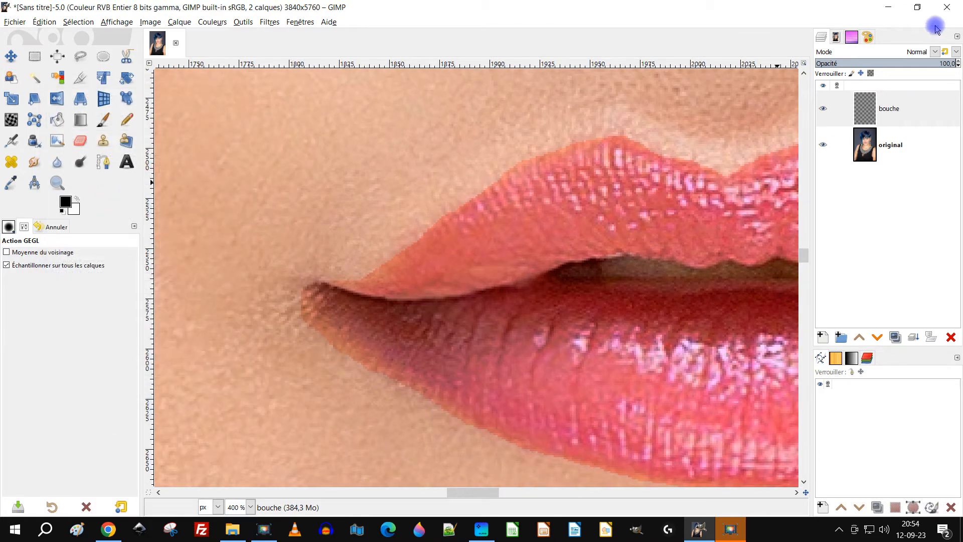
Step: Set up the Eraser for the bouche layer with the 2. Hardness 050 brush at size 131
{"action": "left_click", "coordinate": [863, 116]}
{"action": "scroll", "coordinate": [360, 375], "scroll_direction": "up", "scroll_amount": 1}
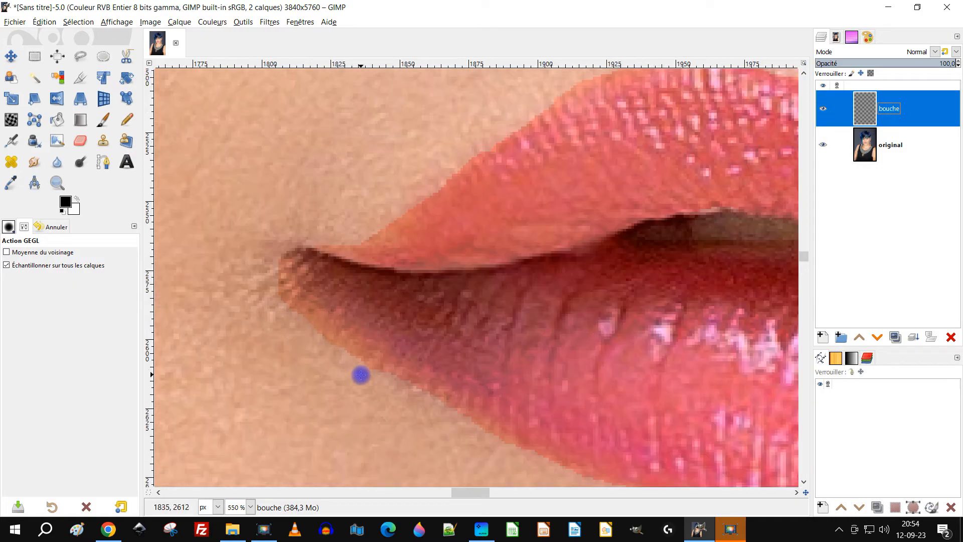
{"action": "left_click", "coordinate": [80, 140]}
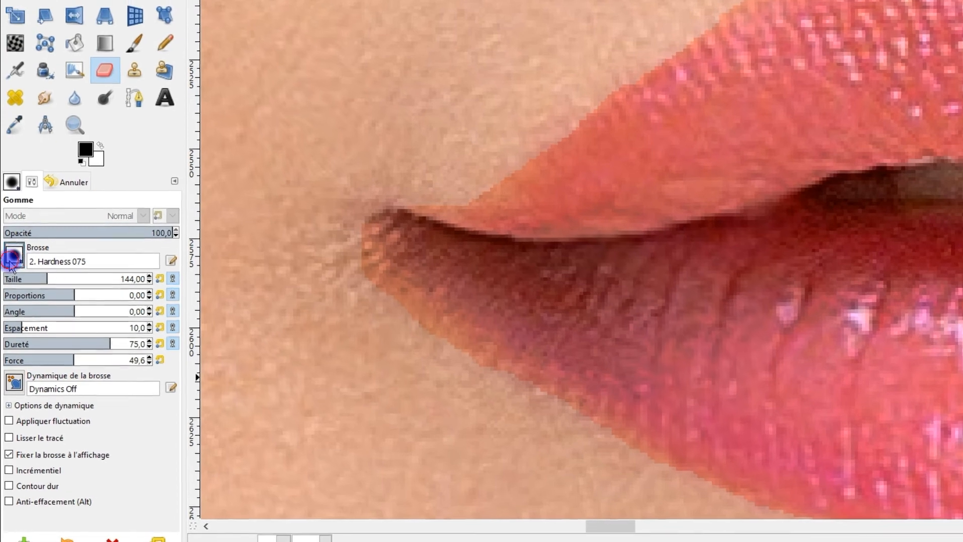
{"action": "left_click", "coordinate": [14, 263]}
{"action": "left_click", "coordinate": [33, 294]}
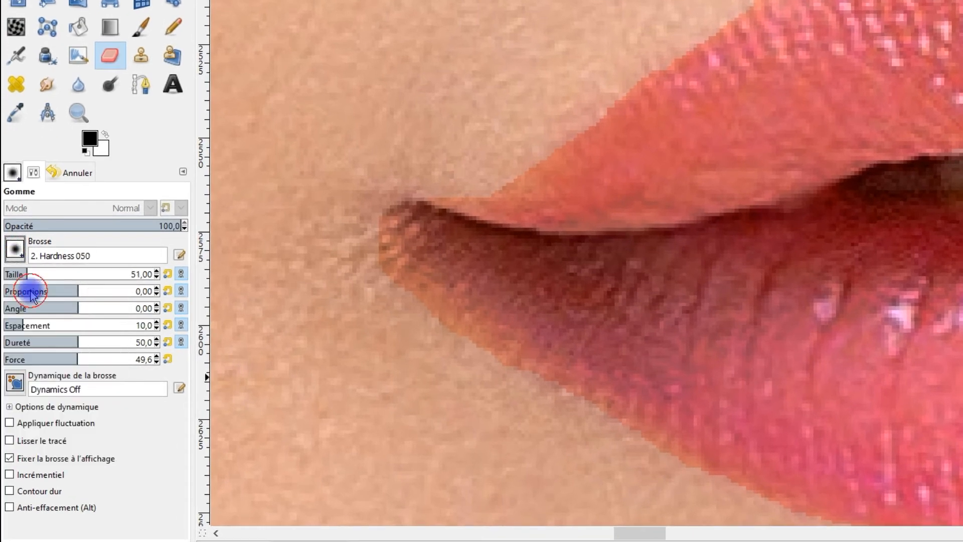
{"action": "left_click_drag", "start_coordinate": [36, 276], "coordinate": [39, 275]}
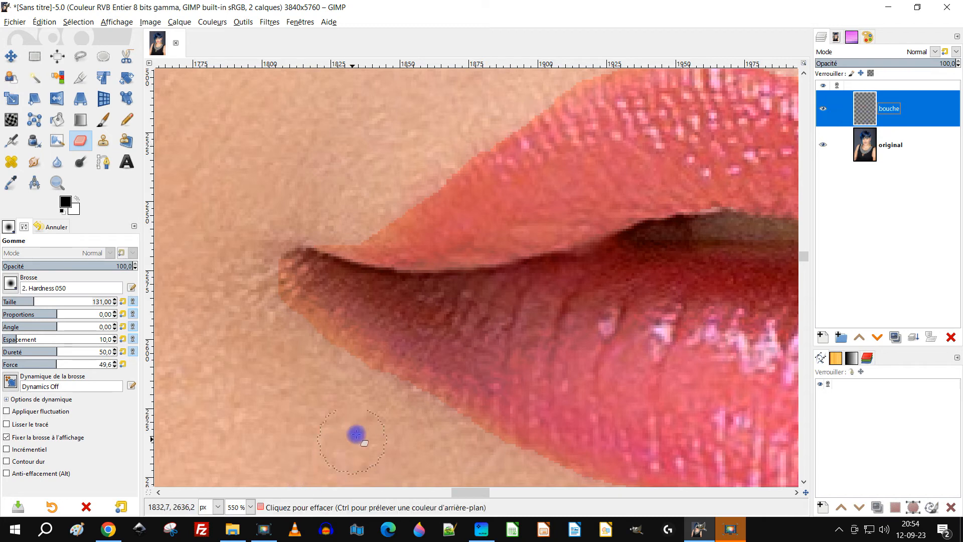
Step: Erase the excess colour along the lower lip's outer edge on the bouche layer, from the left mouth corner to the right corner
{"action": "left_click", "coordinate": [357, 434]}
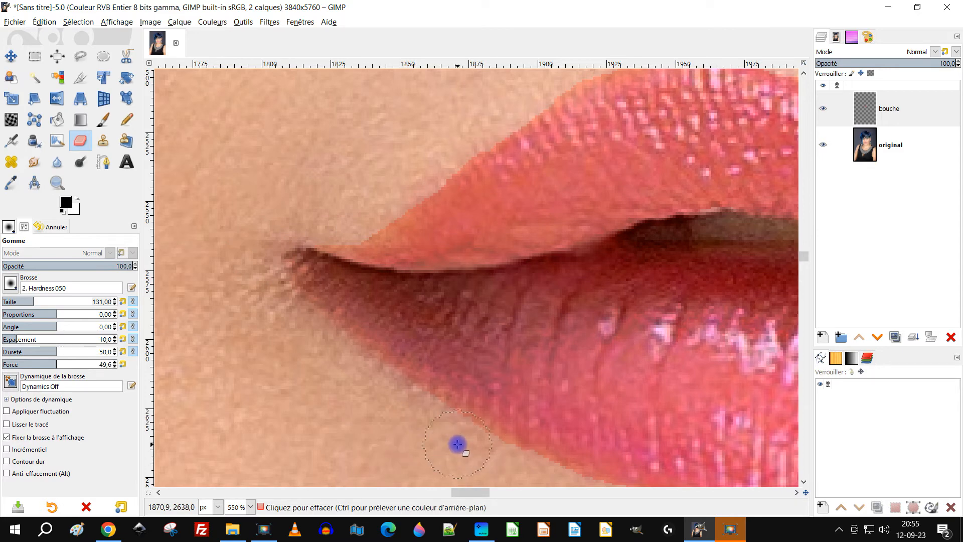
{"action": "scroll", "coordinate": [430, 423], "scroll_direction": "down", "scroll_amount": 5}
{"action": "scroll", "coordinate": [411, 248], "scroll_direction": "right", "scroll_amount": 2}
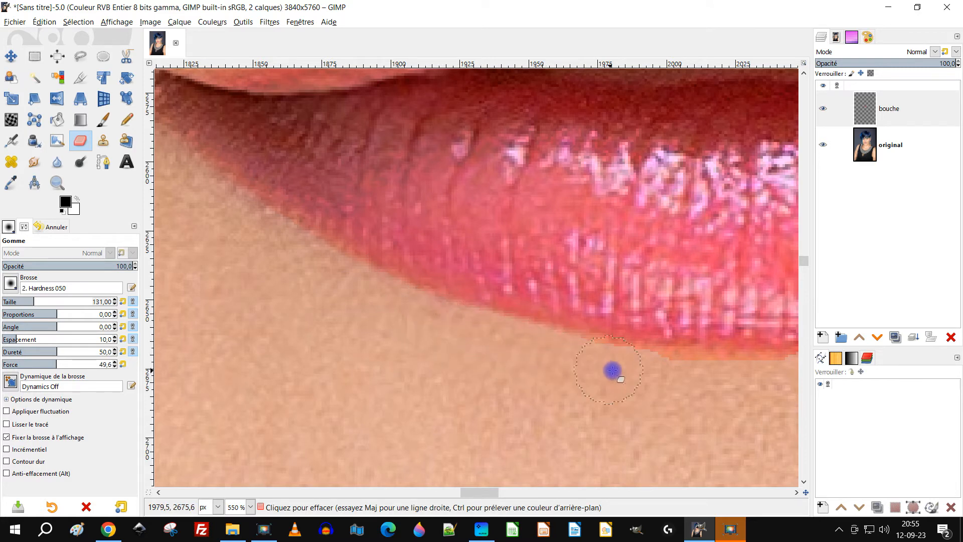
{"action": "scroll", "coordinate": [501, 376], "scroll_direction": "right", "scroll_amount": 3}
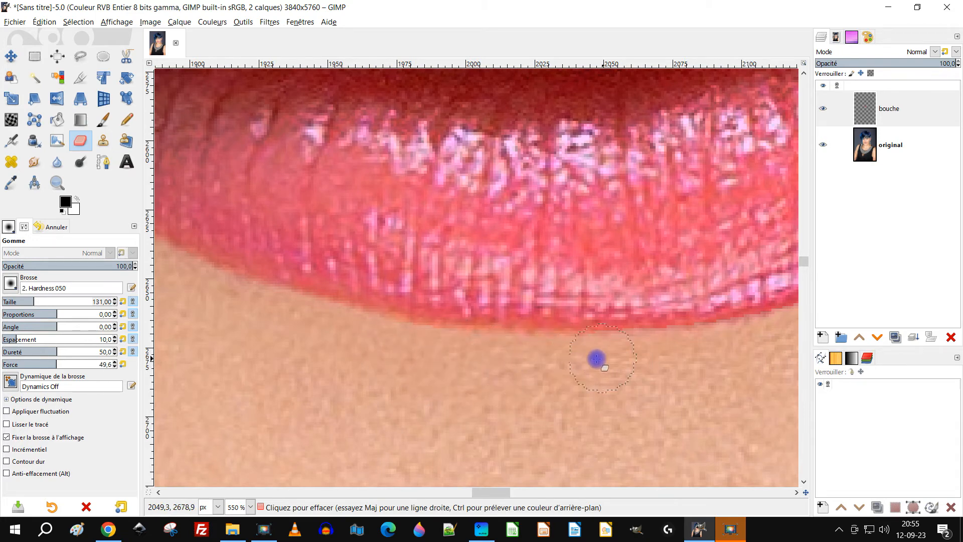
{"action": "left_click_drag", "start_coordinate": [671, 359], "coordinate": [278, 364]}
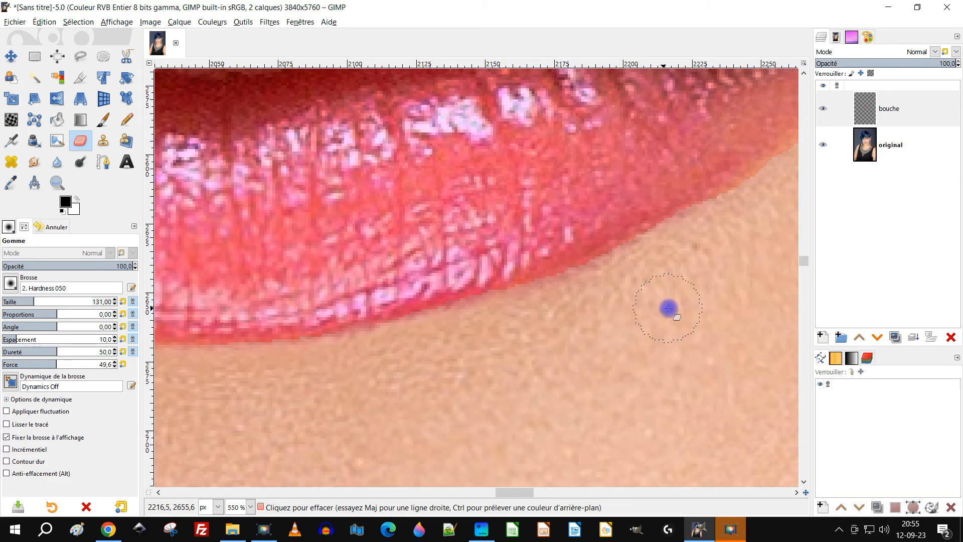
{"action": "left_click_drag", "start_coordinate": [669, 308], "coordinate": [450, 397]}
{"action": "left_click_drag", "start_coordinate": [752, 286], "coordinate": [597, 371]}
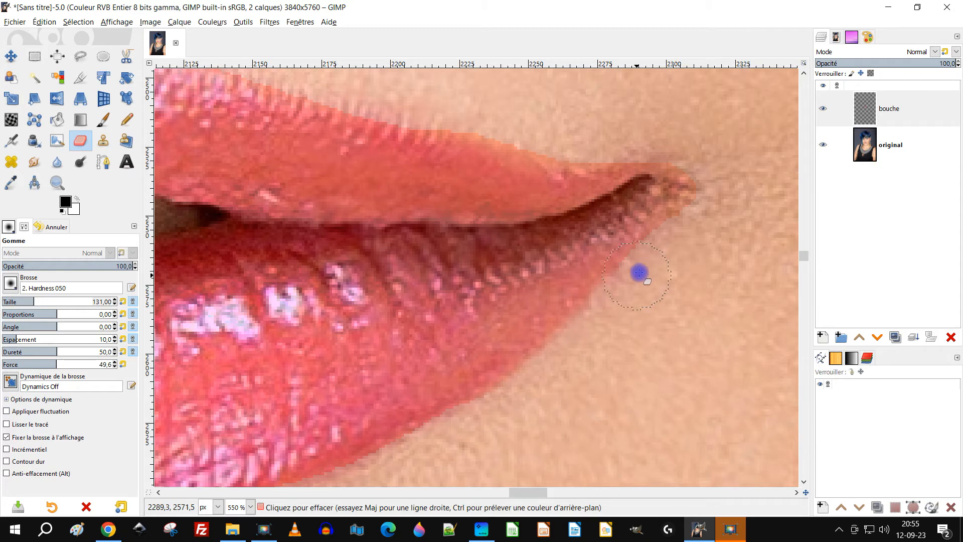
{"action": "scroll", "coordinate": [709, 215], "scroll_direction": "up", "scroll_amount": 2}
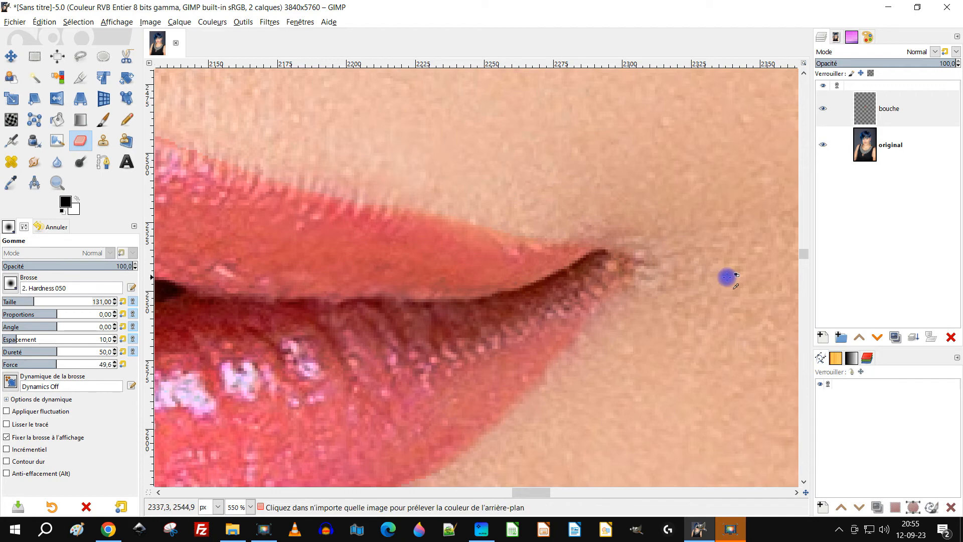
Step: Erase the excess colour along the upper lip's outer edge, through the cupid's bow to the left mouth corner
{"action": "scroll", "coordinate": [726, 275], "scroll_direction": "down", "scroll_amount": 5}
{"action": "scroll", "coordinate": [560, 224], "scroll_direction": "up", "scroll_amount": 6}
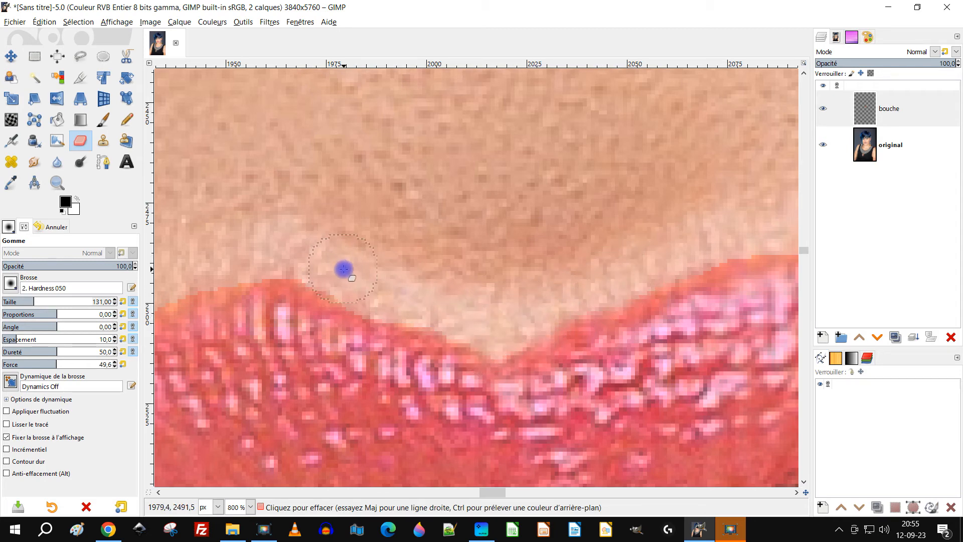
{"action": "left_click_drag", "start_coordinate": [350, 244], "coordinate": [543, 189]}
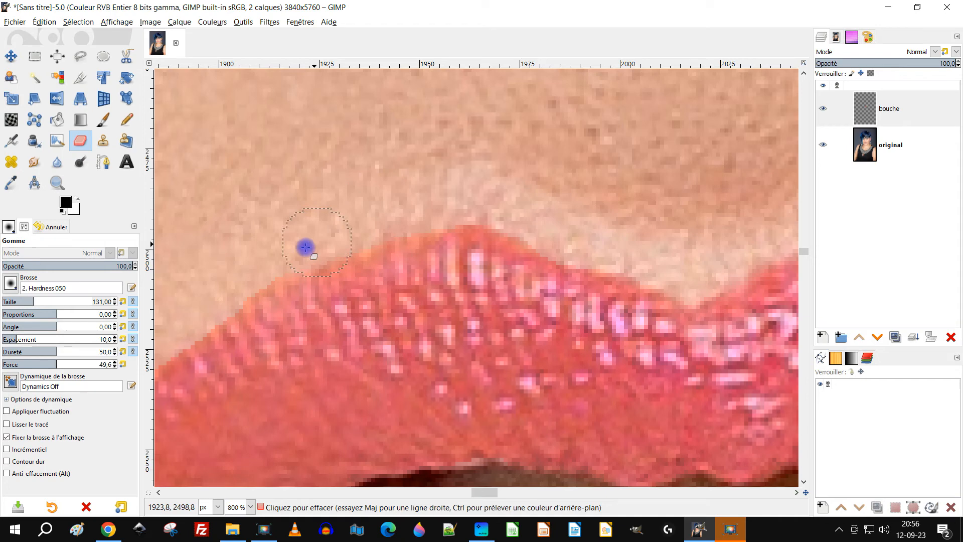
{"action": "left_click_drag", "start_coordinate": [347, 263], "coordinate": [530, 204]}
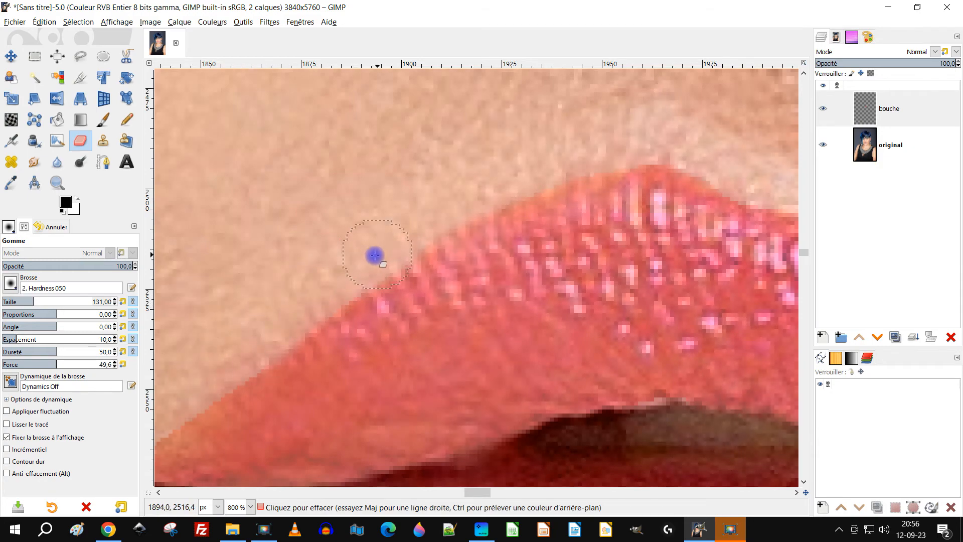
{"action": "scroll", "coordinate": [374, 266], "scroll_direction": "down", "scroll_amount": 3}
{"action": "scroll", "coordinate": [452, 265], "scroll_direction": "up", "scroll_amount": 3}
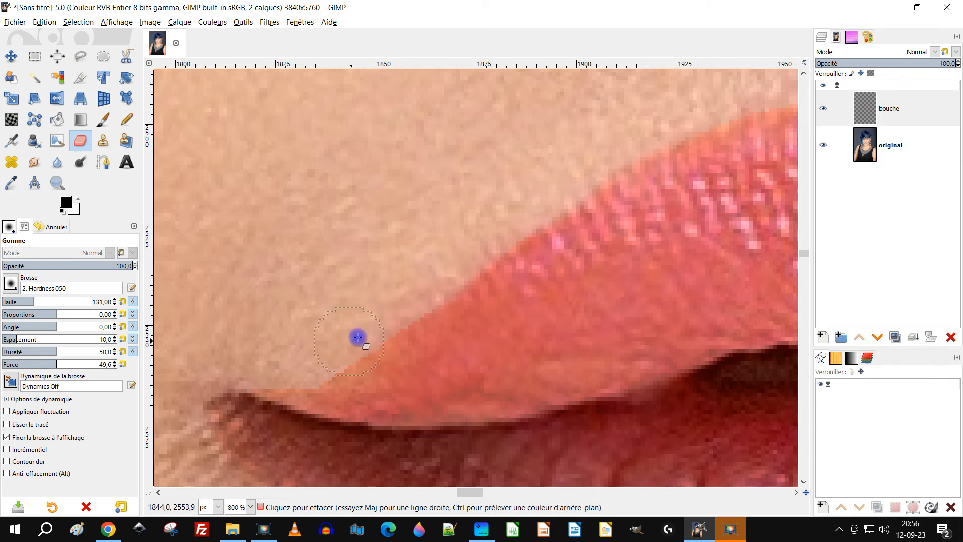
{"action": "scroll", "coordinate": [397, 313], "scroll_direction": "down", "scroll_amount": 6}
{"action": "scroll", "coordinate": [590, 262], "scroll_direction": "down", "scroll_amount": 3}
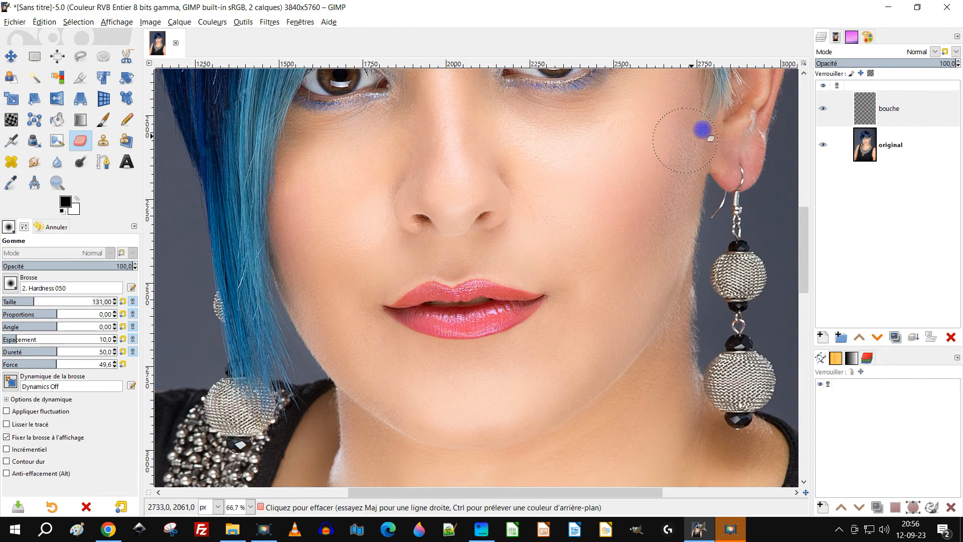
Step: Start a Teinte-Saturation adjustment on the bouche layer with the hue at -85,6
{"action": "left_click", "coordinate": [212, 21]}
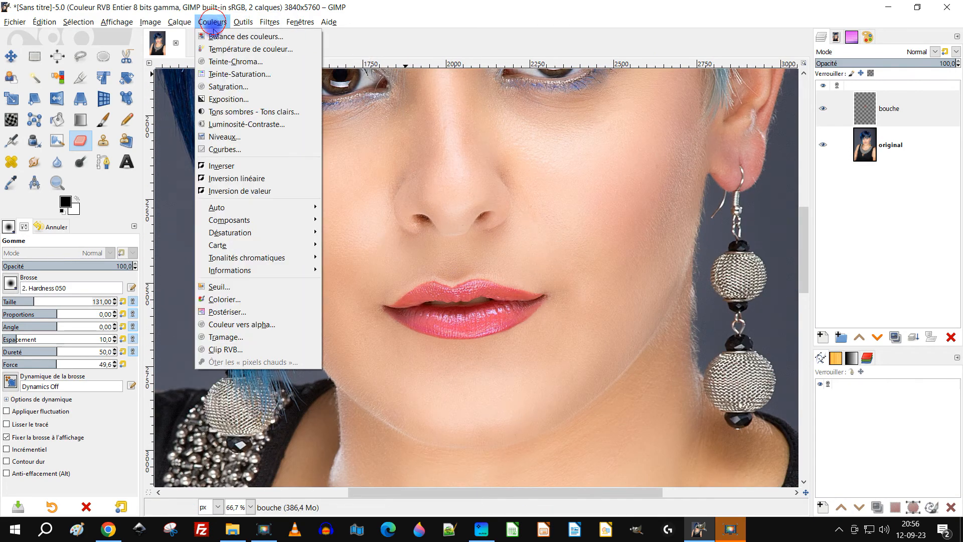
{"action": "left_click", "coordinate": [251, 74]}
{"action": "left_click_drag", "start_coordinate": [147, 288], "coordinate": [106, 288]}
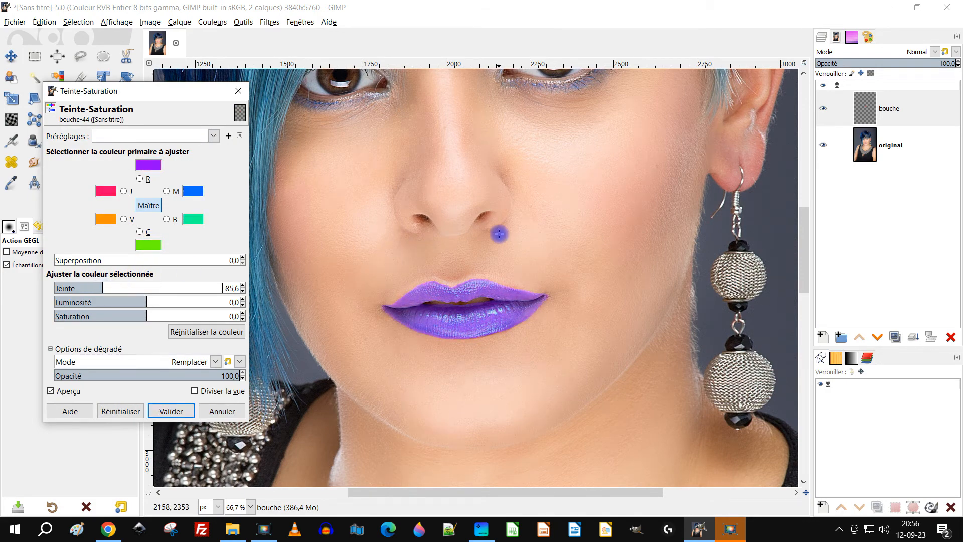
Step: Check the purple lips' edges all around in the preview and apply the Teinte-Saturation adjustment
{"action": "scroll", "coordinate": [489, 255], "scroll_direction": "up", "scroll_amount": 3}
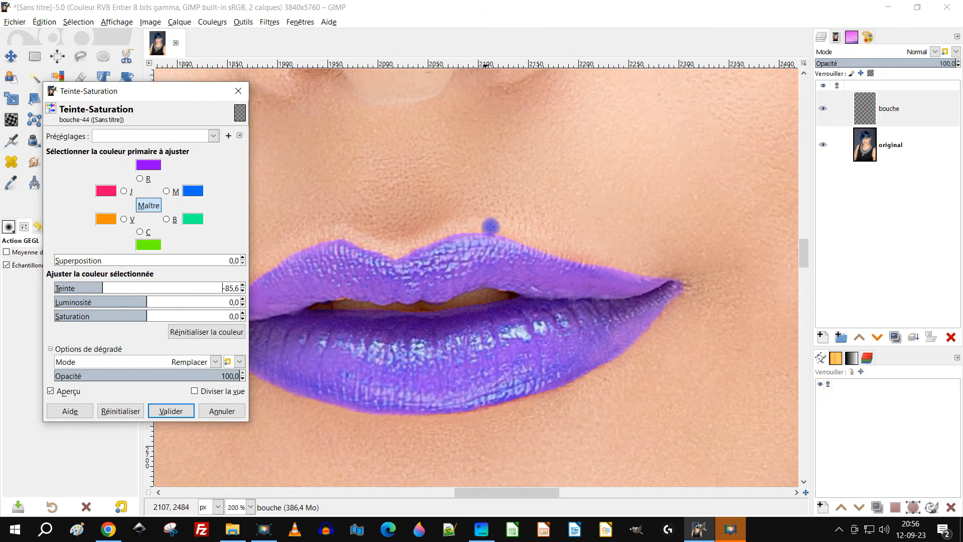
{"action": "scroll", "coordinate": [485, 229], "scroll_direction": "up", "scroll_amount": 2}
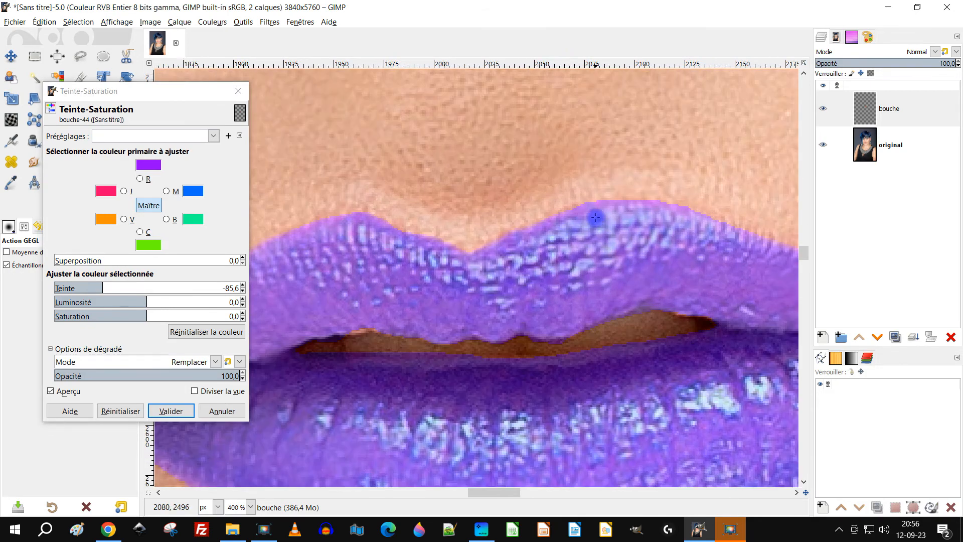
{"action": "scroll", "coordinate": [595, 217], "scroll_direction": "down", "scroll_amount": 3}
{"action": "scroll", "coordinate": [518, 376], "scroll_direction": "up", "scroll_amount": 5}
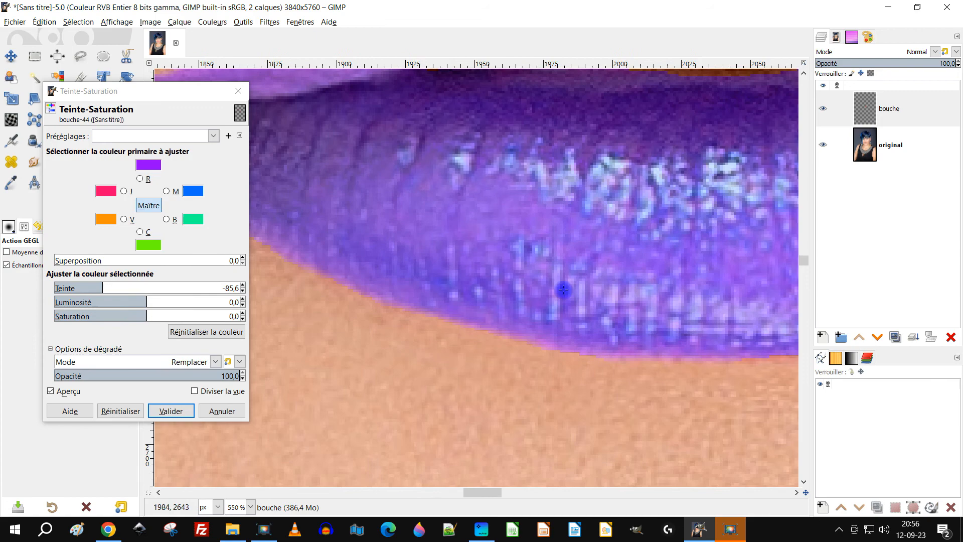
{"action": "scroll", "coordinate": [509, 330], "scroll_direction": "down", "scroll_amount": 2}
{"action": "scroll", "coordinate": [425, 180], "scroll_direction": "up", "scroll_amount": 3}
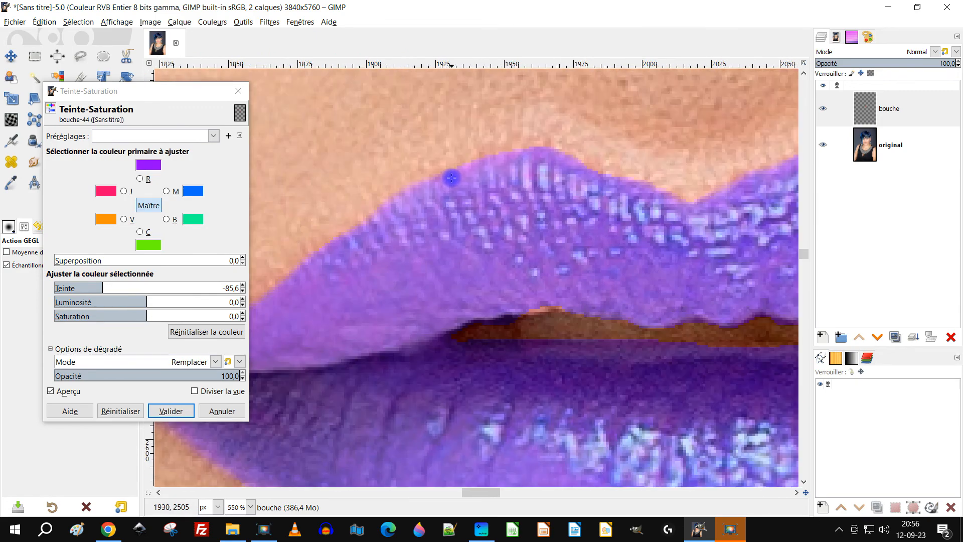
{"action": "scroll", "coordinate": [506, 156], "scroll_direction": "up", "scroll_amount": 2}
{"action": "scroll", "coordinate": [506, 156], "scroll_direction": "right", "scroll_amount": 5}
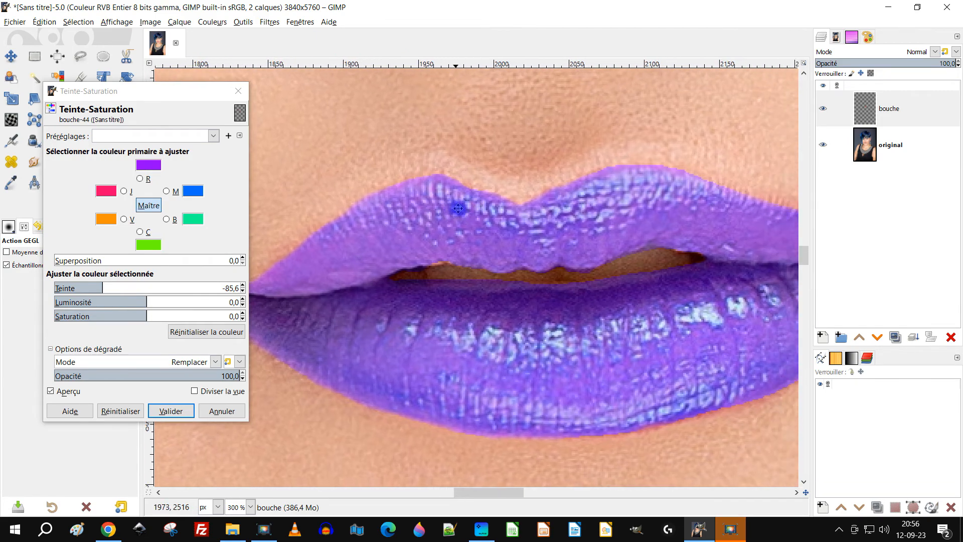
{"action": "scroll", "coordinate": [443, 244], "scroll_direction": "right", "scroll_amount": 2}
{"action": "scroll", "coordinate": [444, 244], "scroll_direction": "up", "scroll_amount": 1}
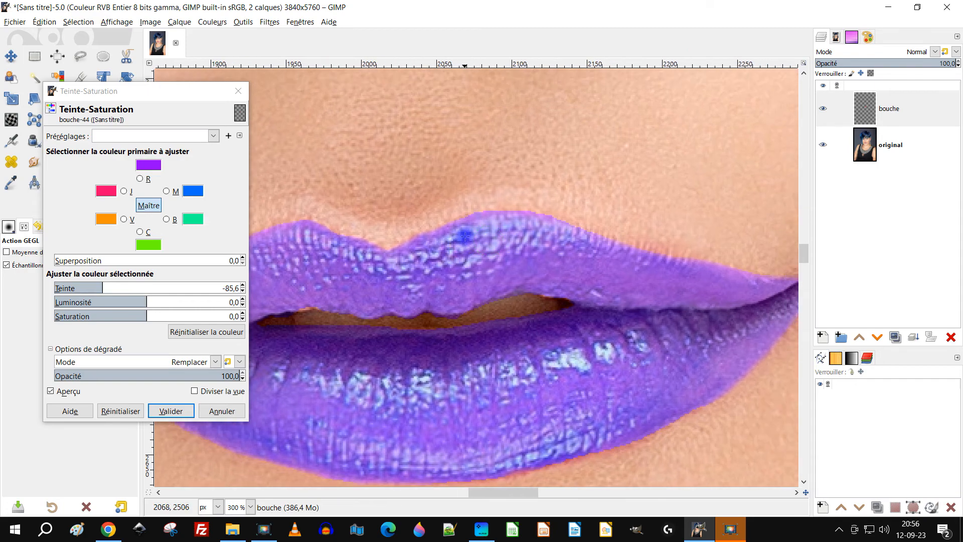
{"action": "mouse_move", "coordinate": [95, 279]}
{"action": "left_mouse_down"}
{"action": "mouse_move", "coordinate": [92, 288]}
{"action": "mouse_move", "coordinate": [102, 287]}
{"action": "left_mouse_up"}
{"action": "scroll", "coordinate": [419, 317], "scroll_direction": "left", "scroll_amount": 4}
{"action": "scroll", "coordinate": [419, 318], "scroll_direction": "down", "scroll_amount": 2}
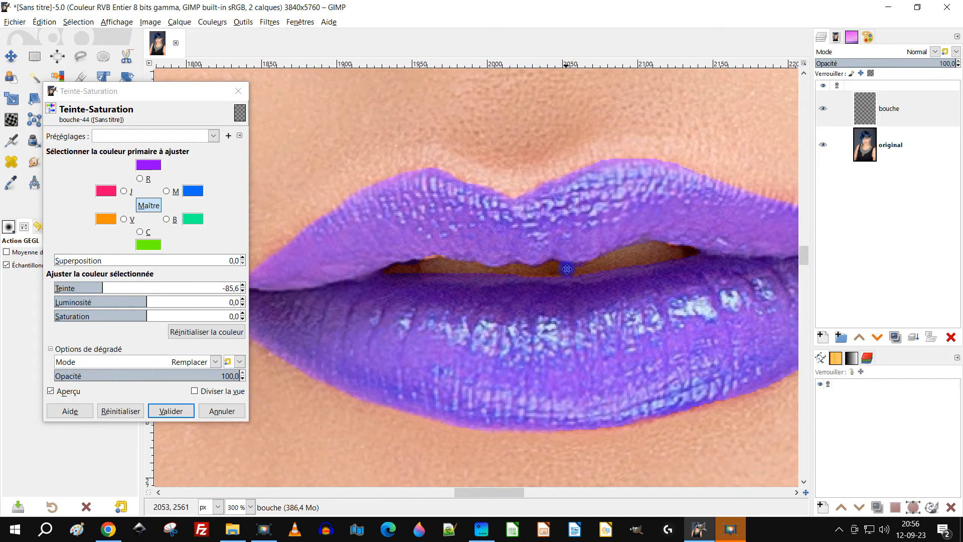
{"action": "scroll", "coordinate": [515, 332], "scroll_direction": "down", "scroll_amount": 1}
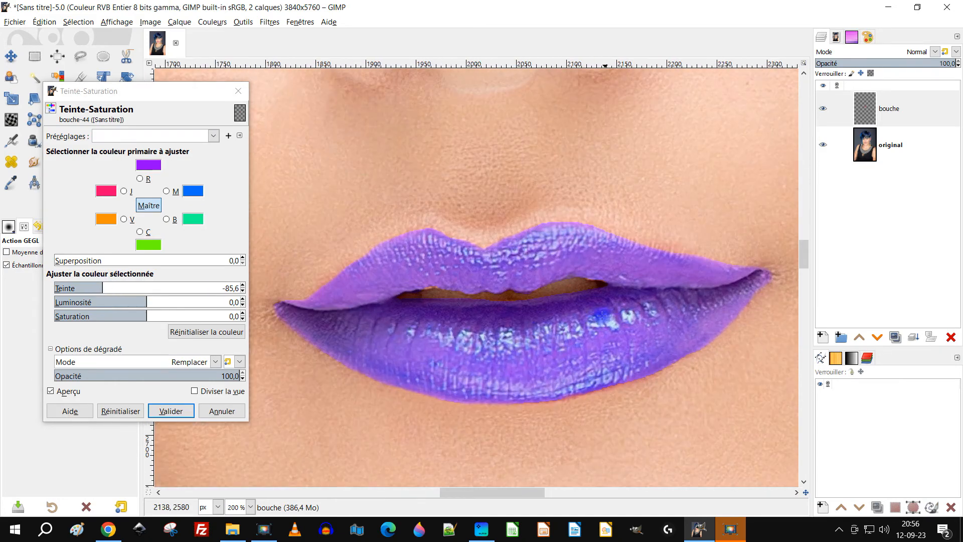
{"action": "scroll", "coordinate": [589, 318], "scroll_direction": "up", "scroll_amount": 1}
{"action": "left_click", "coordinate": [171, 411]}
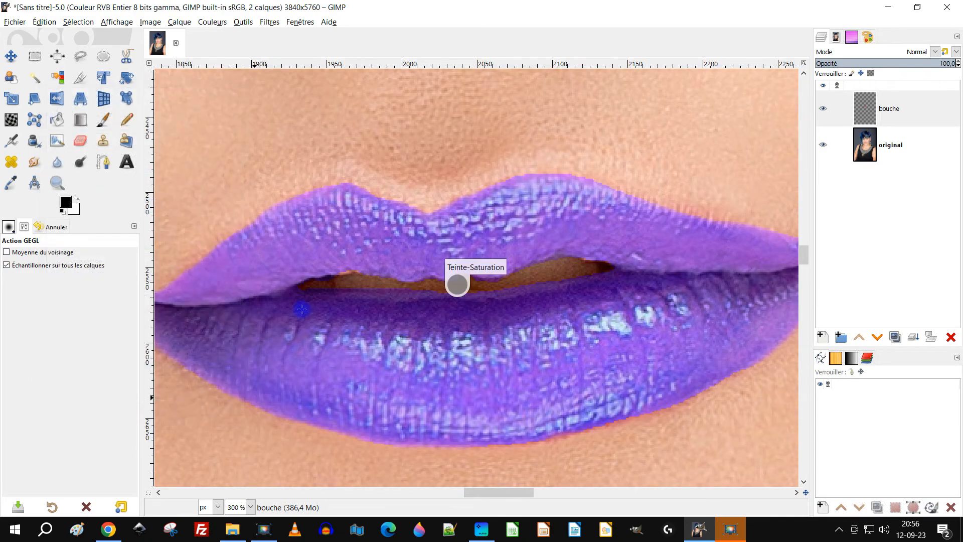
Step: Enable Anti-effacement on the Eraser and restore the lip pixels along the upper lip's inner edge at the mouth opening
{"action": "scroll", "coordinate": [360, 275], "scroll_direction": "up", "scroll_amount": 3}
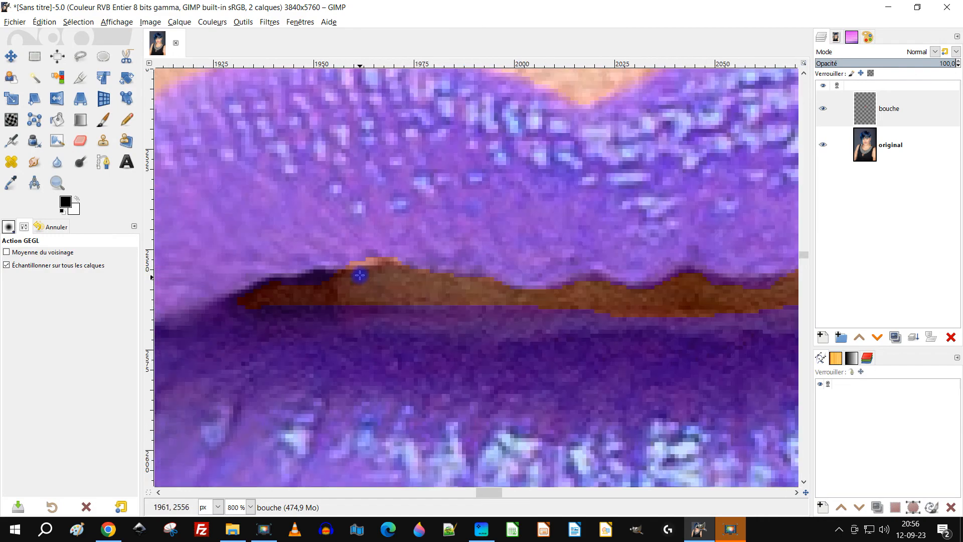
{"action": "left_click", "coordinate": [78, 138]}
{"action": "left_click", "coordinate": [44, 476]}
{"action": "scroll", "coordinate": [351, 253], "scroll_direction": "up", "scroll_amount": 2}
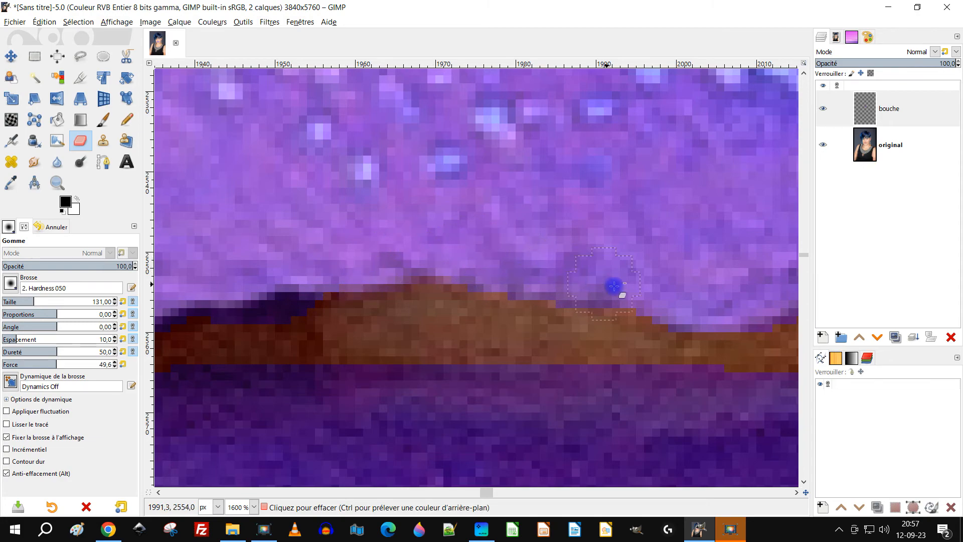
Step: Restore the erased lip pixels along the left half of the upper lip's outer edge with the anti-erase brush
{"action": "scroll", "coordinate": [531, 221], "scroll_direction": "down", "scroll_amount": 3}
{"action": "left_click_drag", "start_coordinate": [551, 233], "coordinate": [519, 330]}
{"action": "scroll", "coordinate": [476, 171], "scroll_direction": "up", "scroll_amount": 2}
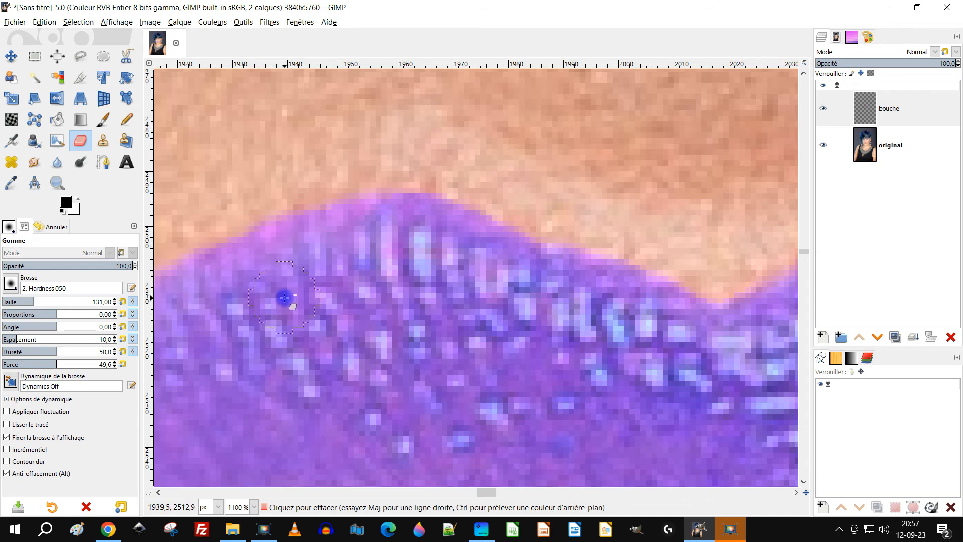
{"action": "left_click_drag", "start_coordinate": [284, 298], "coordinate": [495, 254]}
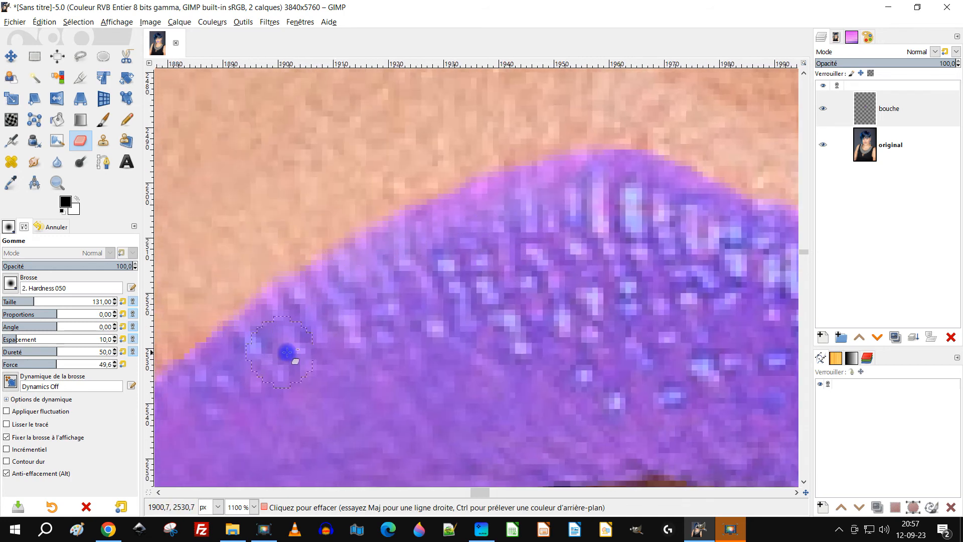
{"action": "left_click_drag", "start_coordinate": [287, 353], "coordinate": [402, 236]}
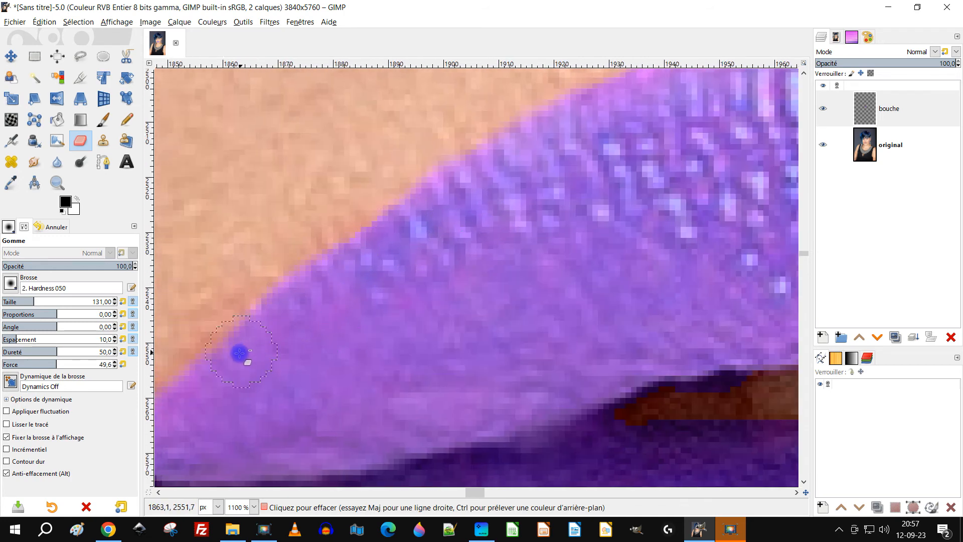
Step: Restore the right half of the upper lip's outer edge with the anti-erase brush, undoing the stroke that spills over the peak
{"action": "scroll", "coordinate": [485, 316], "scroll_direction": "down", "scroll_amount": 5}
{"action": "scroll", "coordinate": [461, 329], "scroll_direction": "up", "scroll_amount": 4}
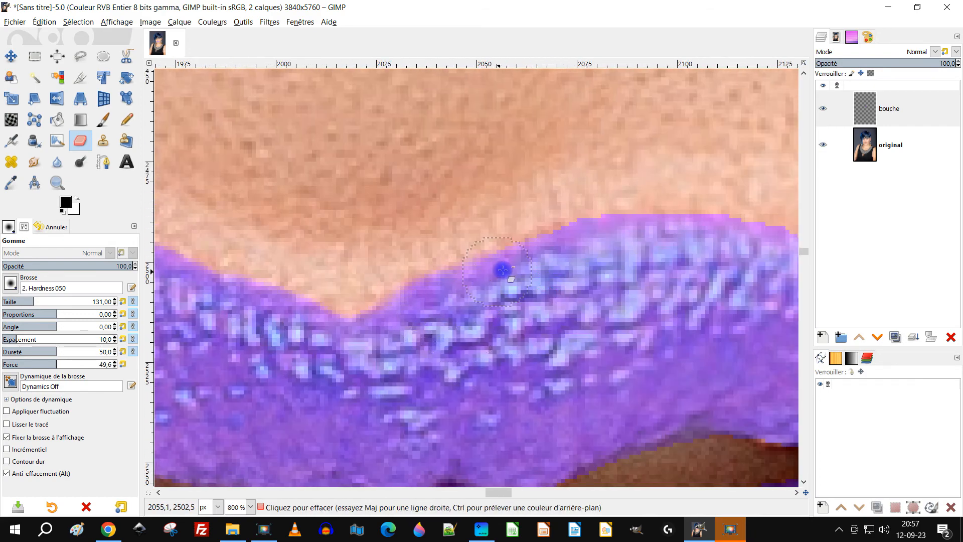
{"action": "mouse_move", "coordinate": [591, 239]}
{"action": "left_mouse_down"}
{"action": "mouse_move", "coordinate": [677, 248]}
{"action": "mouse_move", "coordinate": [710, 263]}
{"action": "mouse_move", "coordinate": [559, 288]}
{"action": "left_mouse_up"}
{"action": "left_click_drag", "start_coordinate": [530, 254], "coordinate": [590, 260]}
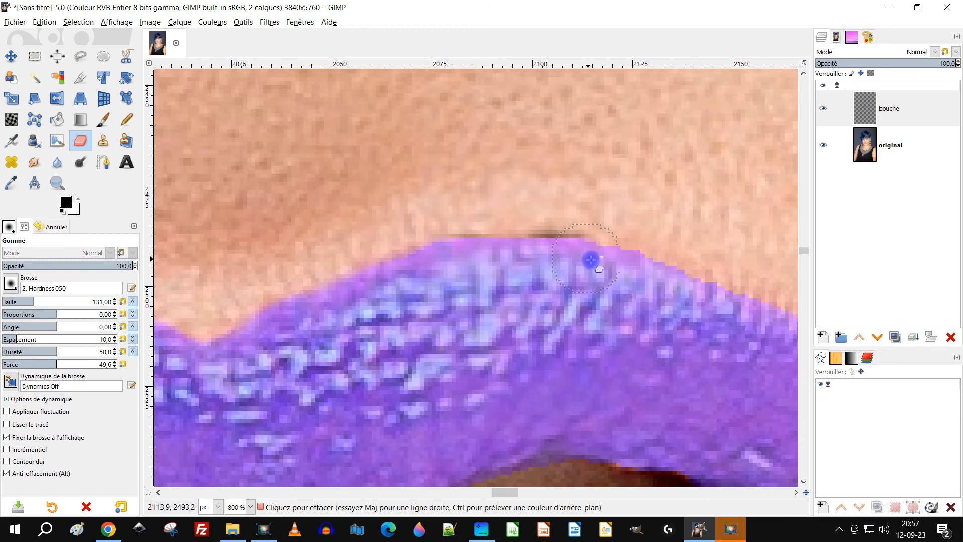
{"action": "key", "text": "ctrl+z"}
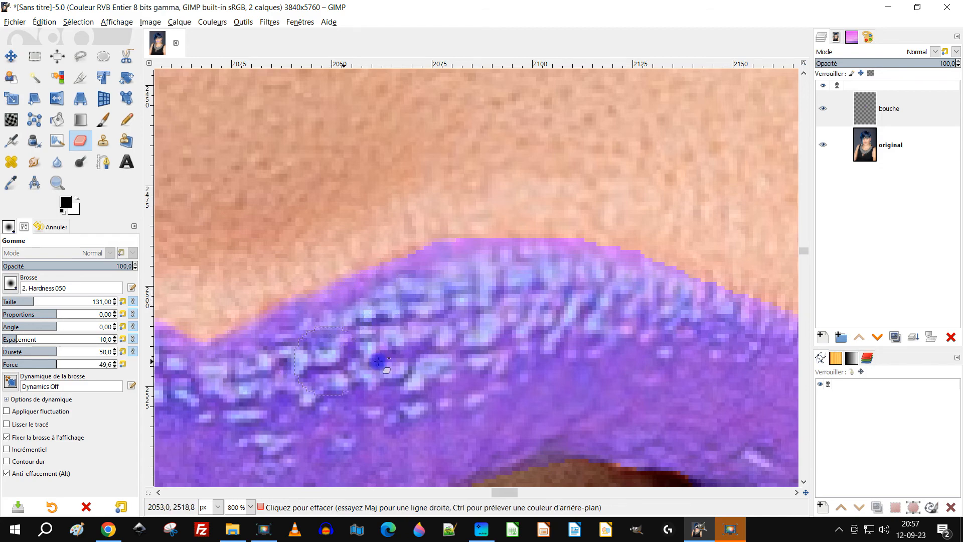
{"action": "left_click_drag", "start_coordinate": [480, 331], "coordinate": [252, 325]}
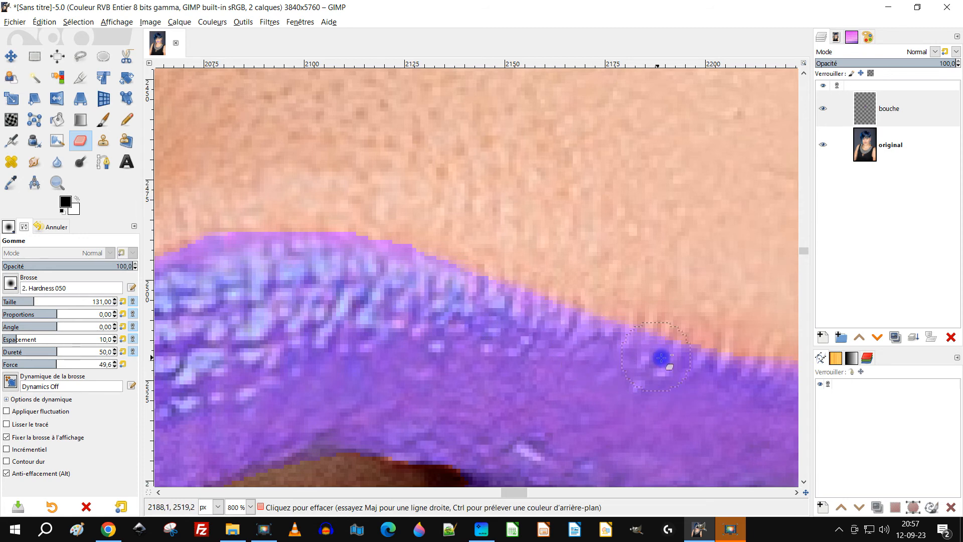
{"action": "key", "text": "2"}
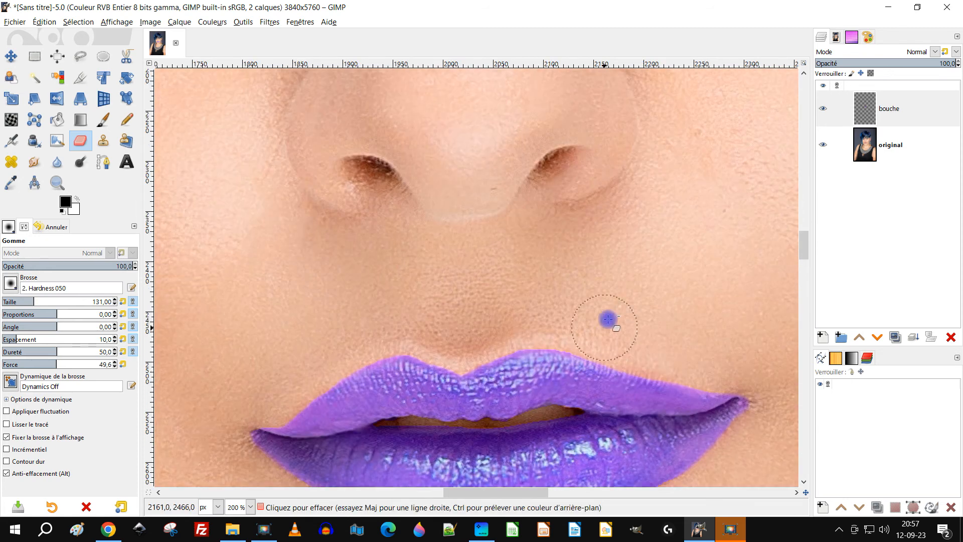
Step: Restore the erased lip pixels along the right half and middle of the lower lip's outer edge with the anti-erase brush
{"action": "left_click_drag", "start_coordinate": [656, 366], "coordinate": [670, 219]}
{"action": "scroll", "coordinate": [668, 220], "scroll_direction": "up", "scroll_amount": 5}
{"action": "left_click_drag", "start_coordinate": [631, 473], "coordinate": [610, 221]}
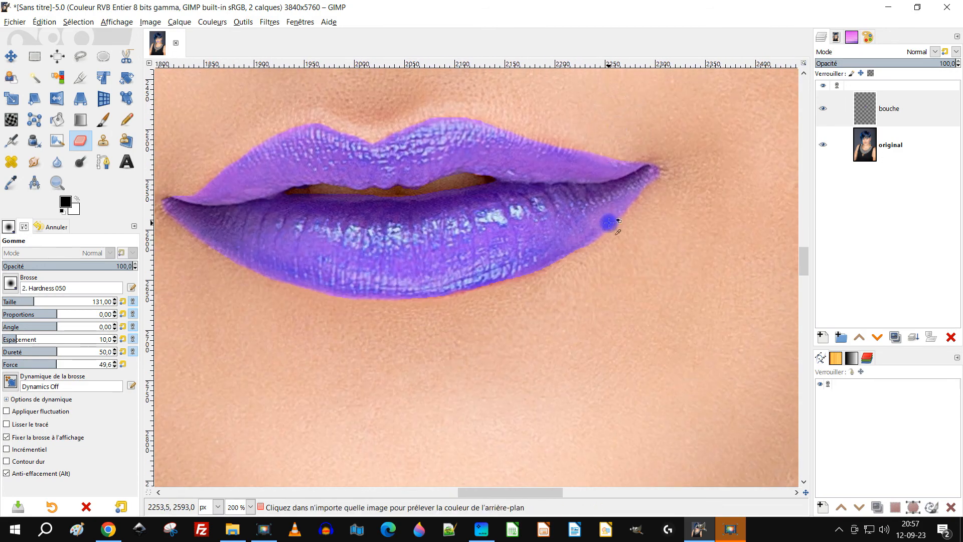
{"action": "scroll", "coordinate": [610, 221], "scroll_direction": "up", "scroll_amount": 3}
{"action": "scroll", "coordinate": [410, 318], "scroll_direction": "up", "scroll_amount": 1}
{"action": "left_click_drag", "start_coordinate": [411, 319], "coordinate": [569, 255]}
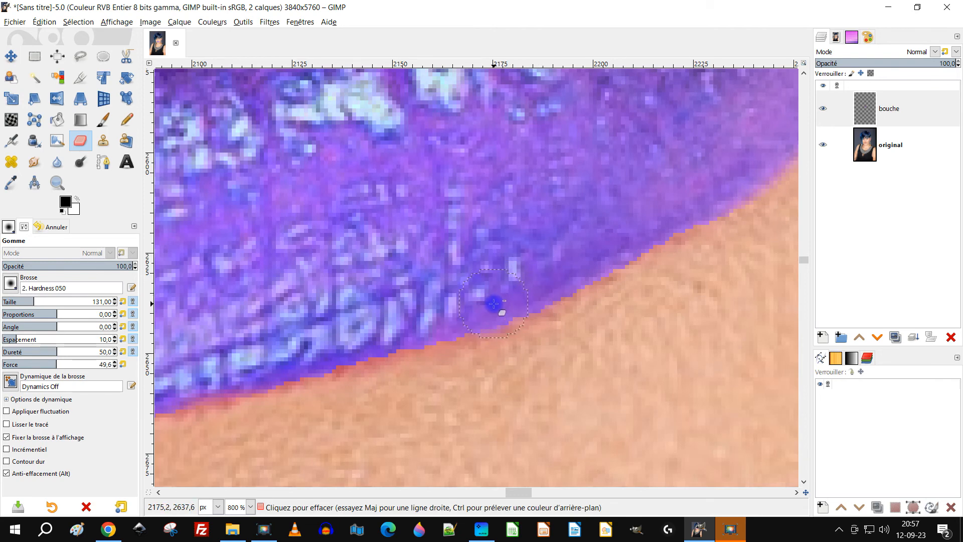
{"action": "left_click_drag", "start_coordinate": [427, 321], "coordinate": [306, 357]}
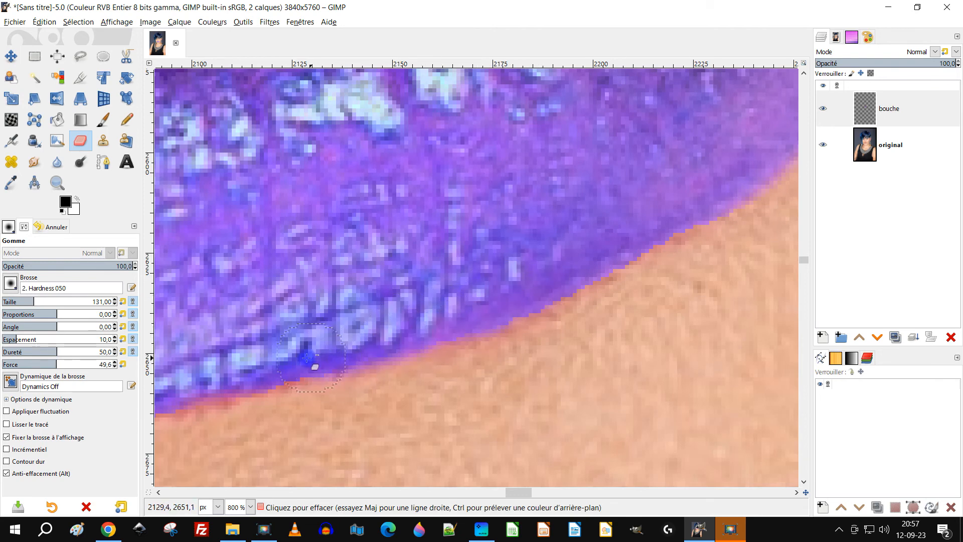
{"action": "mouse_move", "coordinate": [247, 376]}
{"action": "left_mouse_down"}
{"action": "mouse_move", "coordinate": [510, 322]}
{"action": "mouse_move", "coordinate": [372, 350]}
{"action": "mouse_move", "coordinate": [268, 357]}
{"action": "mouse_move", "coordinate": [563, 324]}
{"action": "mouse_move", "coordinate": [505, 337]}
{"action": "mouse_move", "coordinate": [448, 332]}
{"action": "left_mouse_up"}
{"action": "left_click_drag", "start_coordinate": [378, 331], "coordinate": [301, 331]}
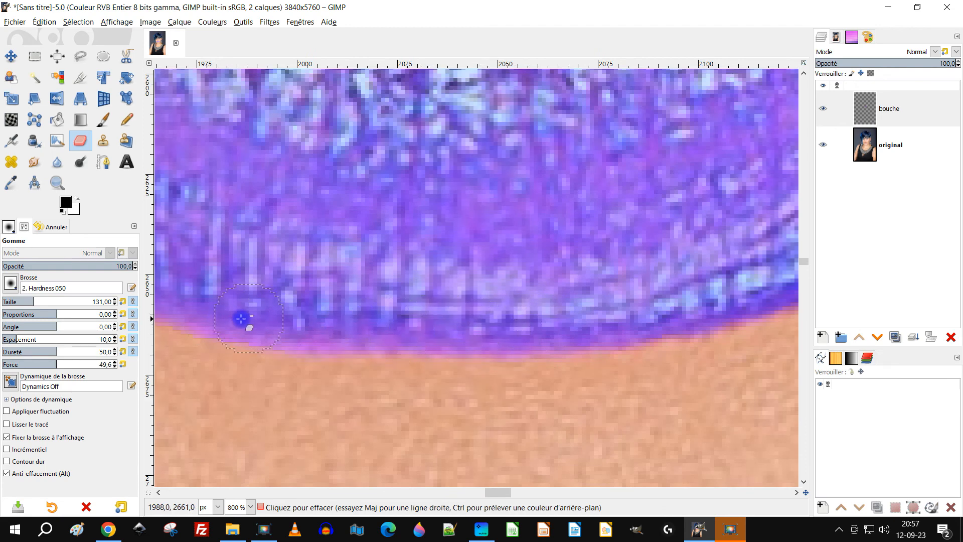
Step: Restore the left half of the lower lip's outer edge up to the left corner of the mouth with the anti-erase brush
{"action": "left_click_drag", "start_coordinate": [248, 273], "coordinate": [559, 316]}
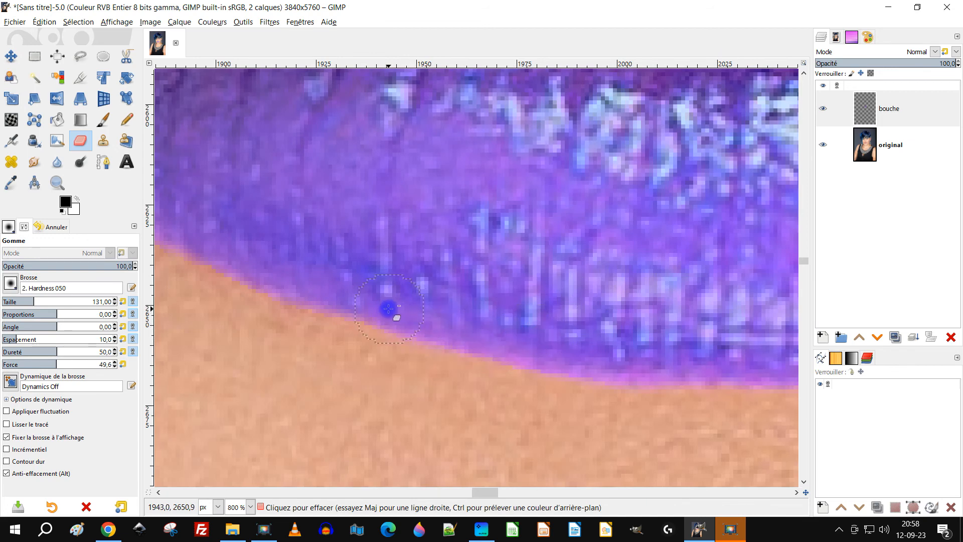
{"action": "left_click_drag", "start_coordinate": [331, 251], "coordinate": [567, 294]}
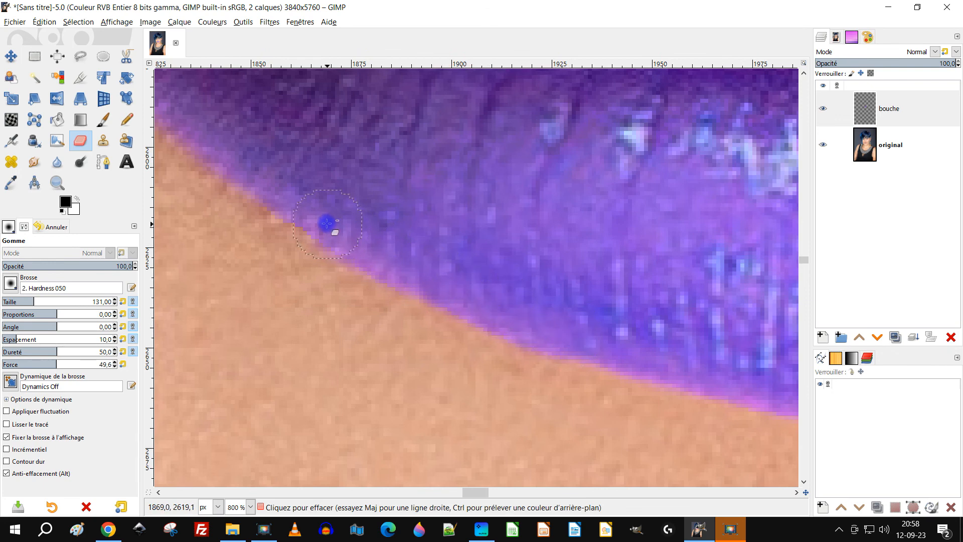
{"action": "left_click_drag", "start_coordinate": [434, 149], "coordinate": [616, 235]}
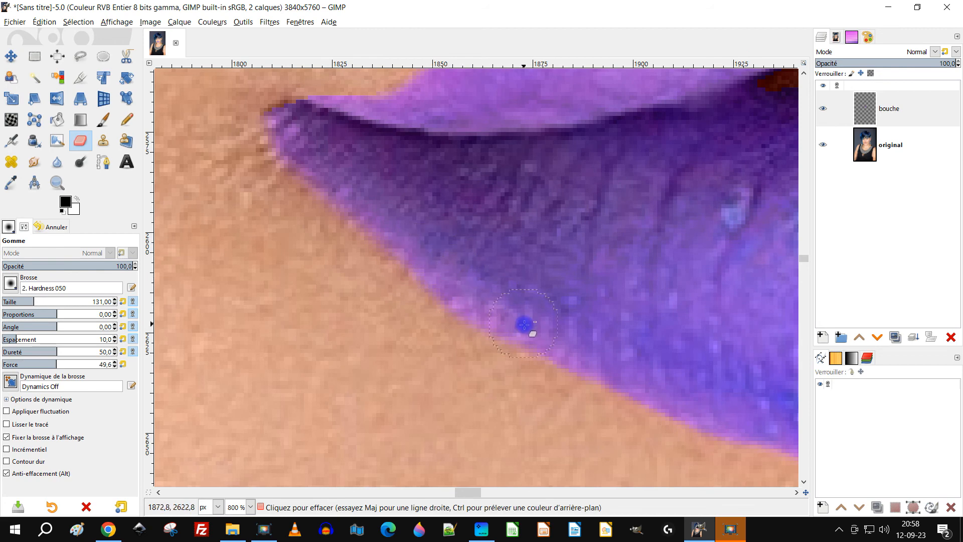
{"action": "left_click_drag", "start_coordinate": [571, 285], "coordinate": [737, 336]}
{"action": "mouse_move", "coordinate": [643, 336]}
{"action": "left_mouse_down"}
{"action": "mouse_move", "coordinate": [592, 308]}
{"action": "mouse_move", "coordinate": [520, 247]}
{"action": "left_mouse_up"}
{"action": "left_click_drag", "start_coordinate": [591, 126], "coordinate": [550, 259]}
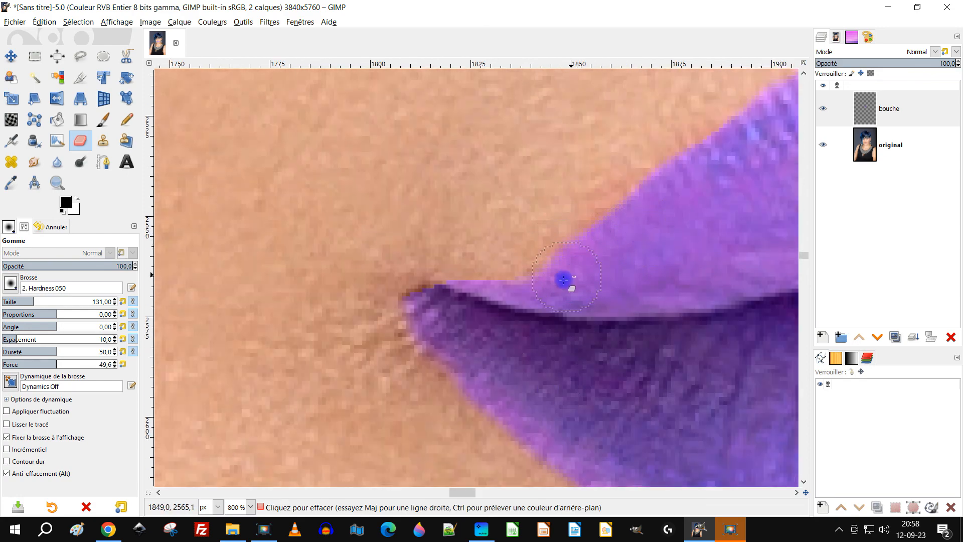
Step: Examine the purple lips on the whole portrait and up close, comparing them with the bouche layer hidden and shown
{"action": "scroll", "coordinate": [650, 279], "scroll_direction": "down", "scroll_amount": 7}
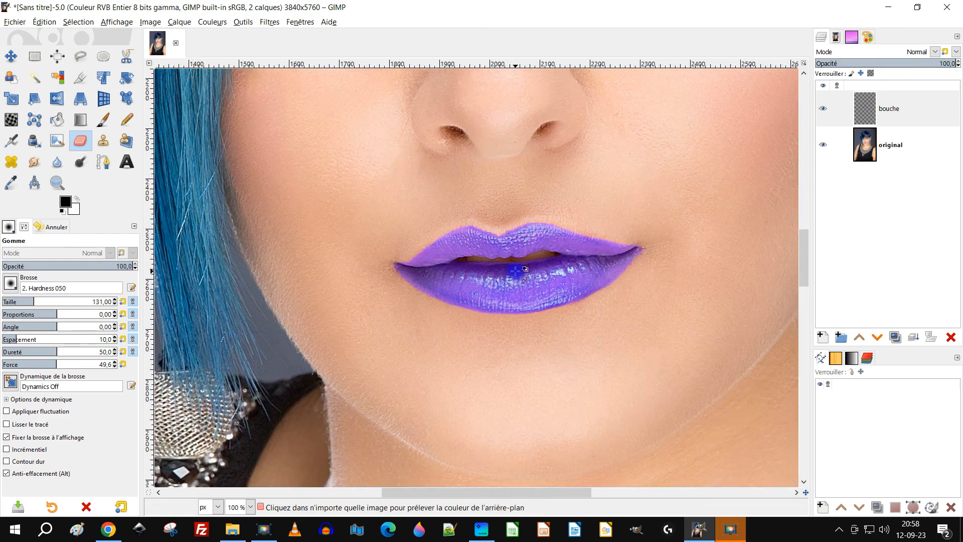
{"action": "scroll", "coordinate": [545, 270], "scroll_direction": "down", "scroll_amount": 1}
{"action": "scroll", "coordinate": [602, 238], "scroll_direction": "down", "scroll_amount": 2}
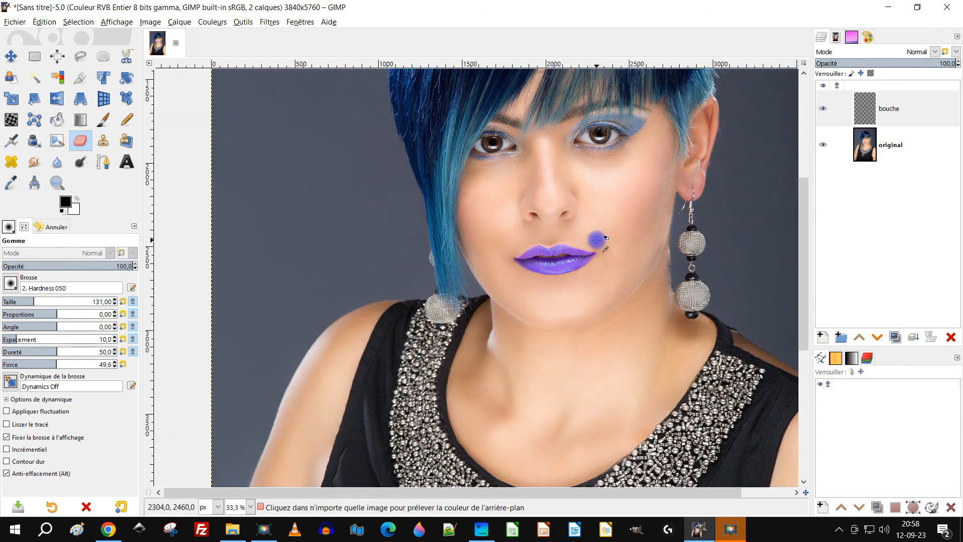
{"action": "scroll", "coordinate": [587, 235], "scroll_direction": "down", "scroll_amount": 1}
{"action": "scroll", "coordinate": [551, 245], "scroll_direction": "down", "scroll_amount": 1}
{"action": "scroll", "coordinate": [543, 250], "scroll_direction": "up", "scroll_amount": 1}
{"action": "scroll", "coordinate": [543, 250], "scroll_direction": "down", "scroll_amount": 1}
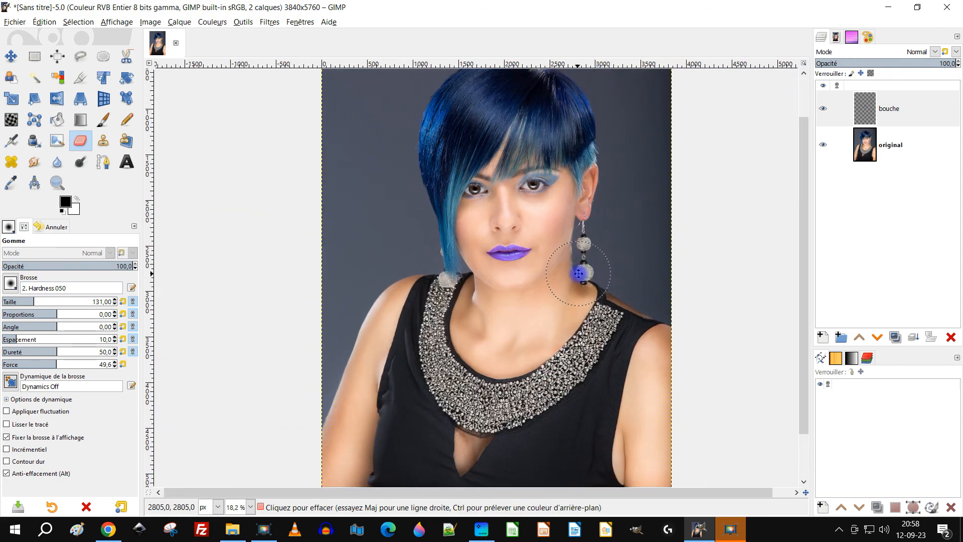
{"action": "scroll", "coordinate": [563, 264], "scroll_direction": "up", "scroll_amount": 1}
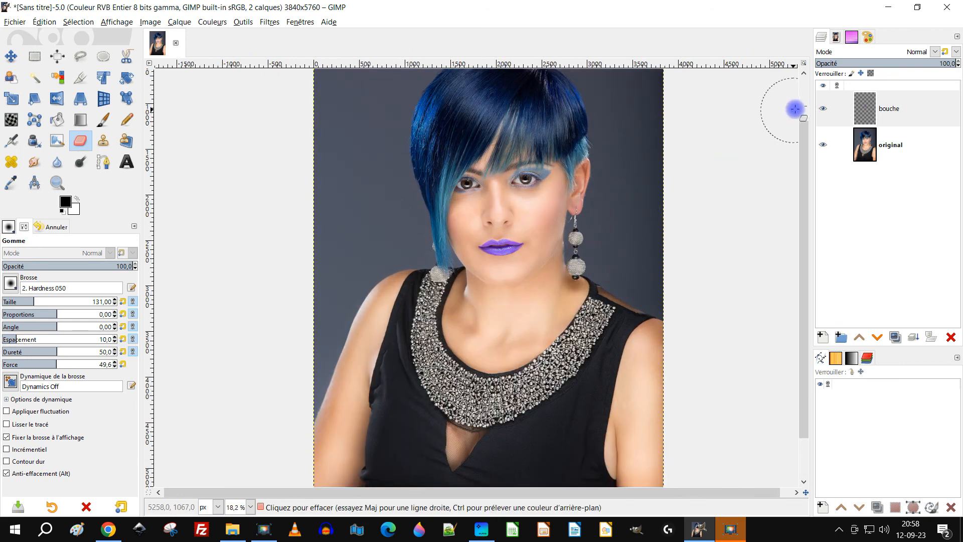
{"action": "left_click", "coordinate": [822, 109]}
{"action": "left_click", "coordinate": [822, 108]}
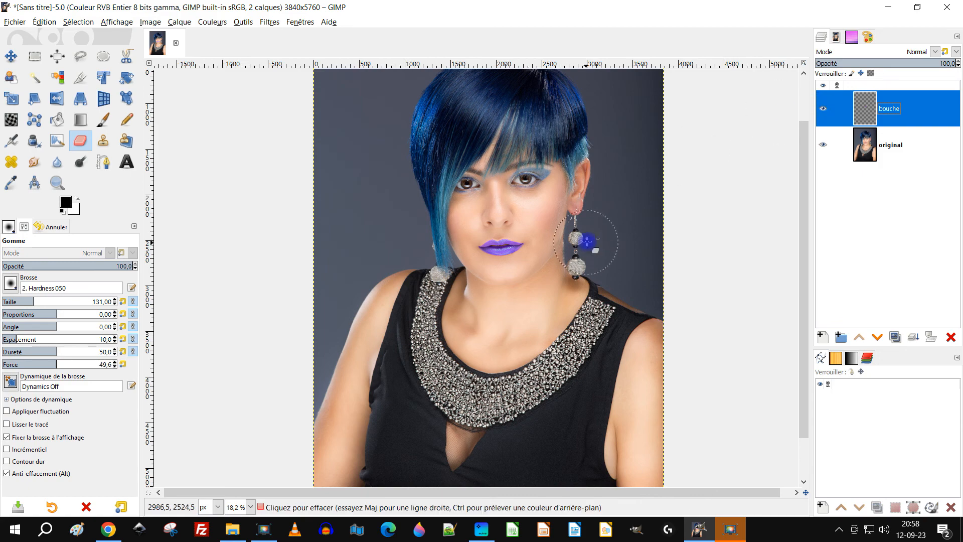
{"action": "scroll", "coordinate": [576, 243], "scroll_direction": "up", "scroll_amount": 2}
{"action": "scroll", "coordinate": [520, 186], "scroll_direction": "up", "scroll_amount": 5}
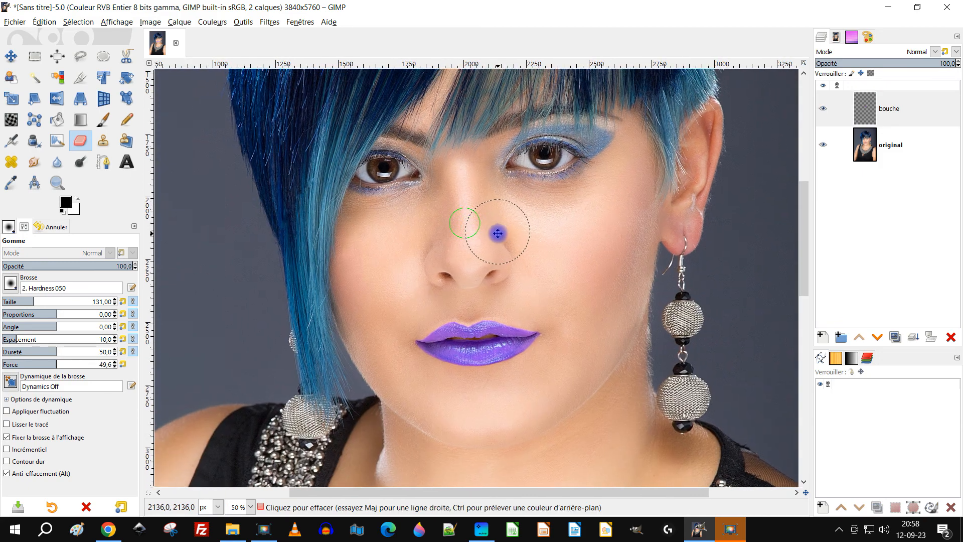
{"action": "scroll", "coordinate": [497, 361], "scroll_direction": "down", "scroll_amount": 4}
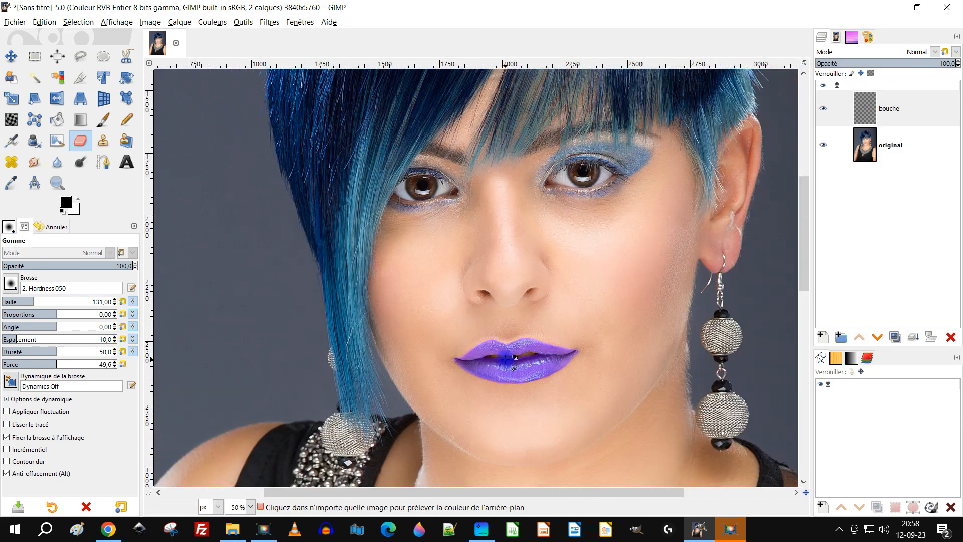
{"action": "scroll", "coordinate": [544, 353], "scroll_direction": "up", "scroll_amount": 1}
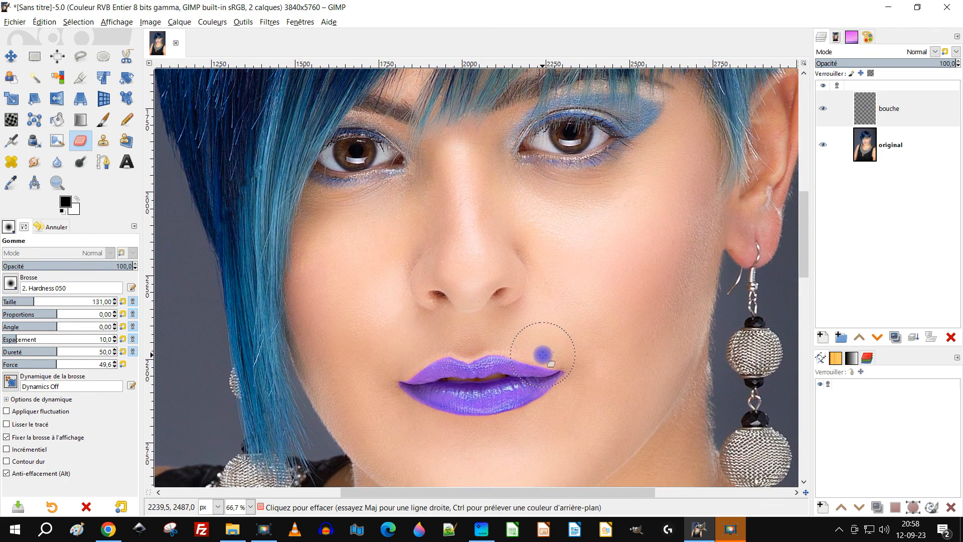
Step: Duplicate the bouche layer and adjust the copy in Teinte-Saturation with Teinte -67,1 and Luminosité -37,8
{"action": "left_click", "coordinate": [875, 108]}
{"action": "left_click", "coordinate": [895, 337]}
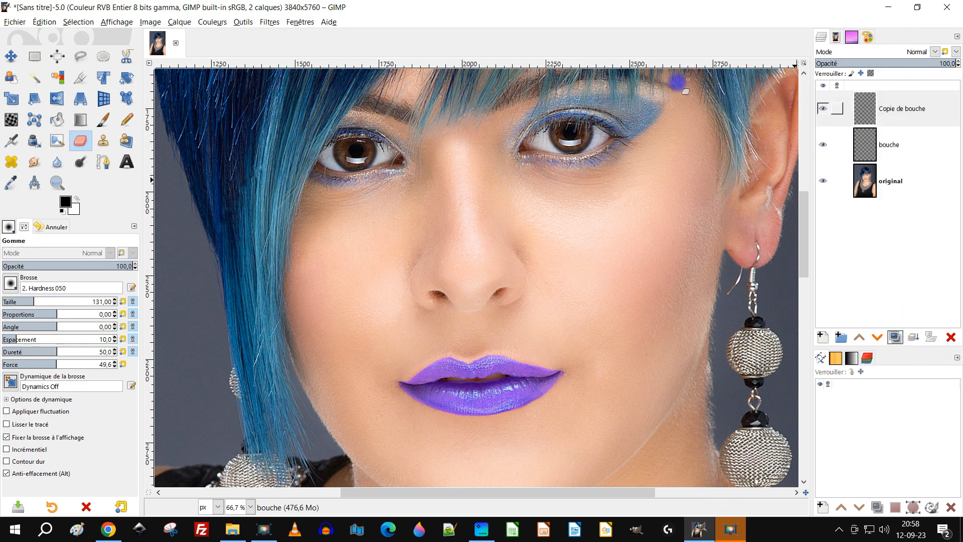
{"action": "left_click", "coordinate": [212, 22]}
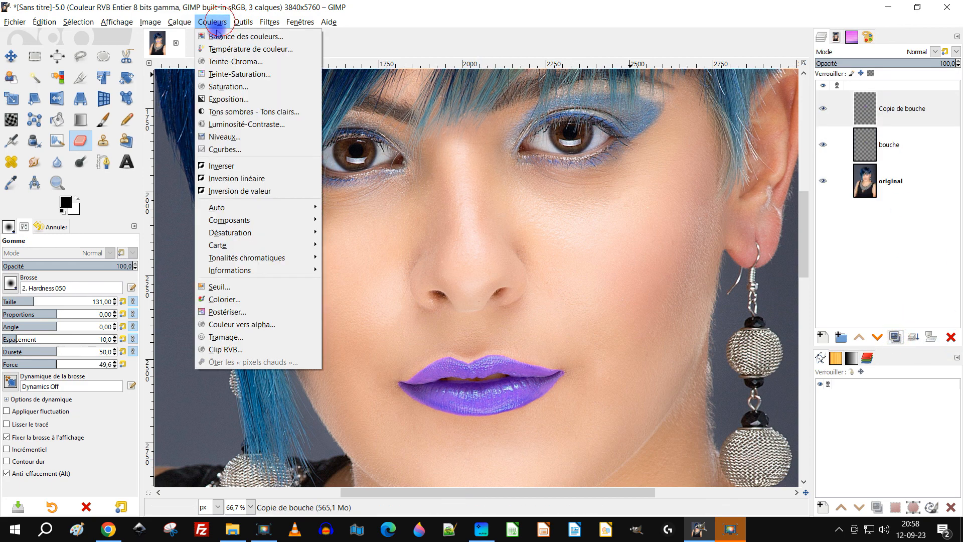
{"action": "left_click", "coordinate": [255, 74]}
{"action": "left_click_drag", "start_coordinate": [140, 287], "coordinate": [113, 286]}
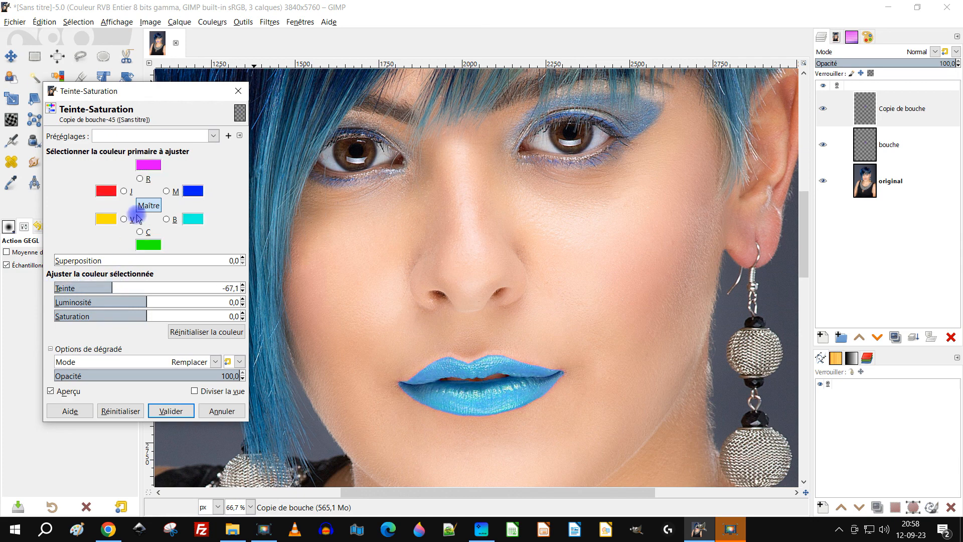
{"action": "left_click_drag", "start_coordinate": [133, 301], "coordinate": [112, 300]}
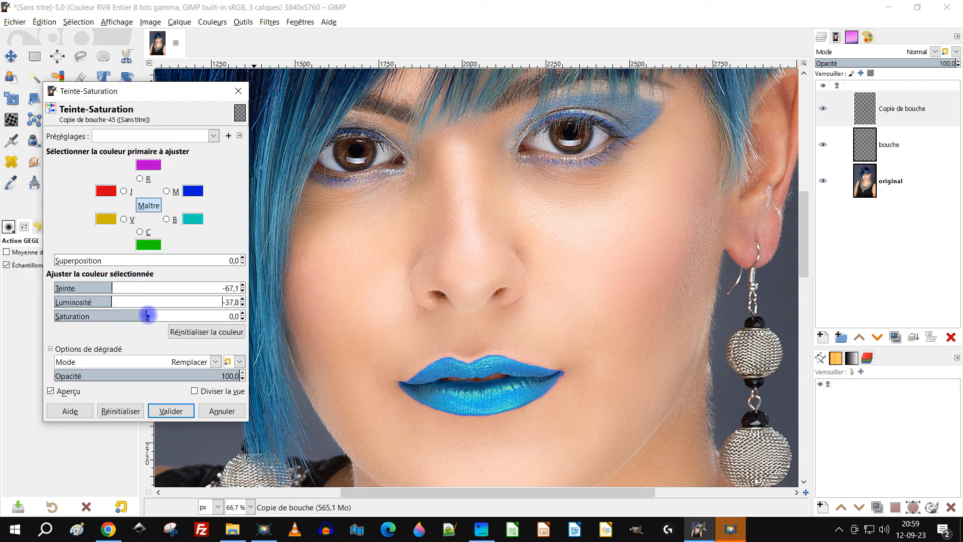